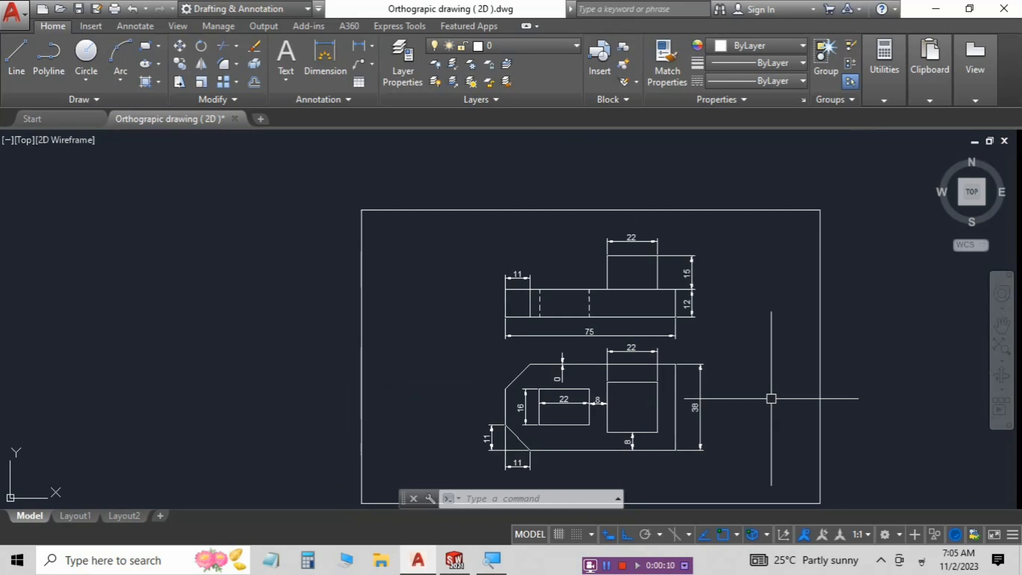
Examine the dimensions of the front and top views in the orthographic drawing.
mouse_move(771, 398)
middle_mouse_down()
mouse_move(753, 366)
mouse_move(705, 349)
middle_mouse_up()
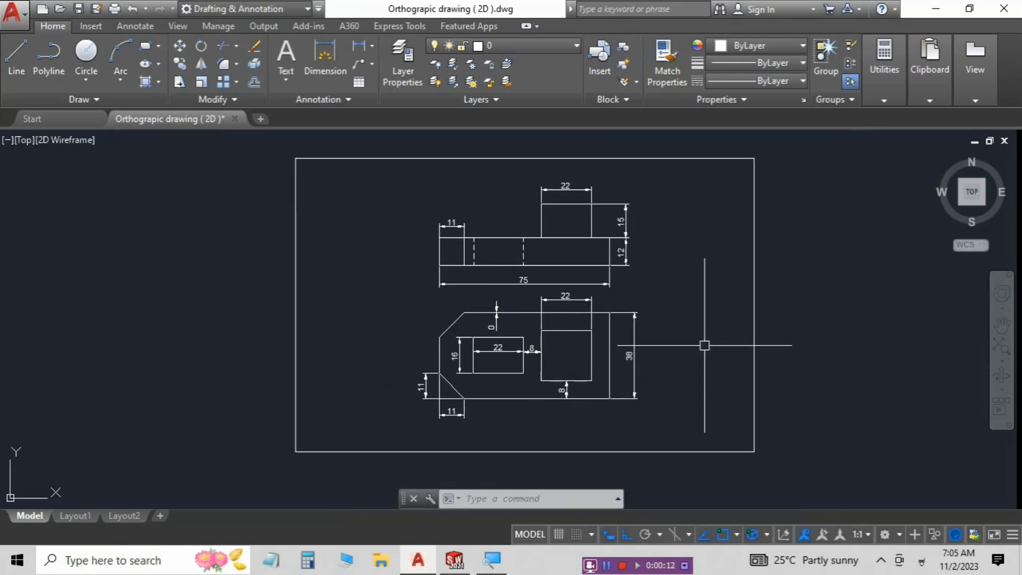
scroll(562, 388, "up", 5)
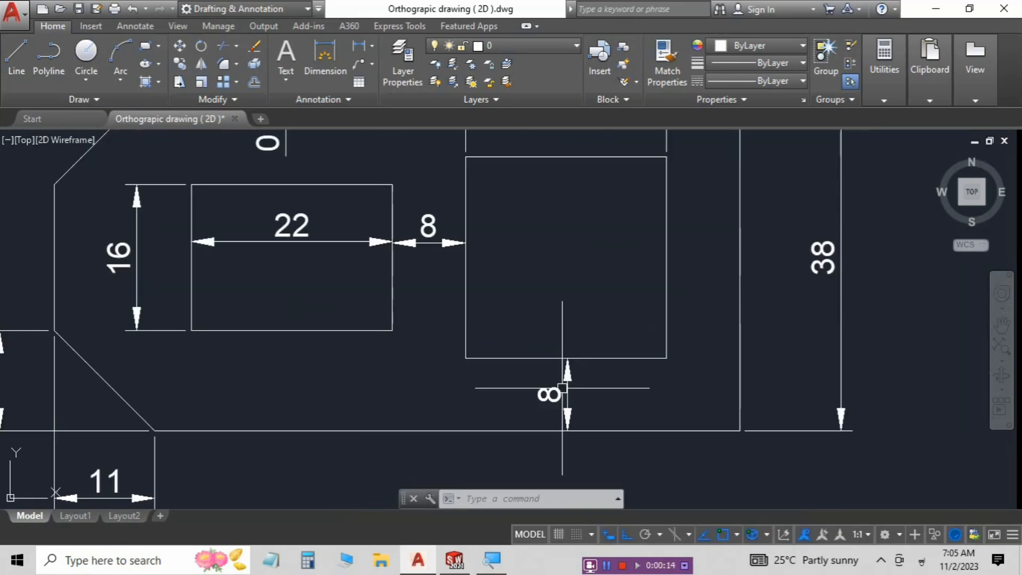
middle_click_drag(566, 248, 591, 574)
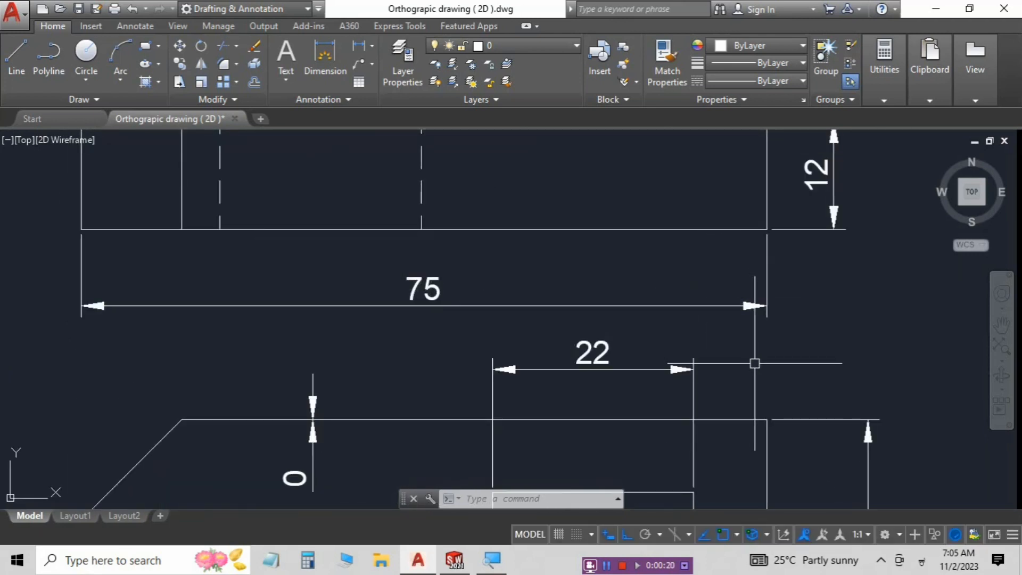
mouse_move(810, 270)
middle_mouse_down()
mouse_move(788, 393)
mouse_move(741, 112)
middle_mouse_up()
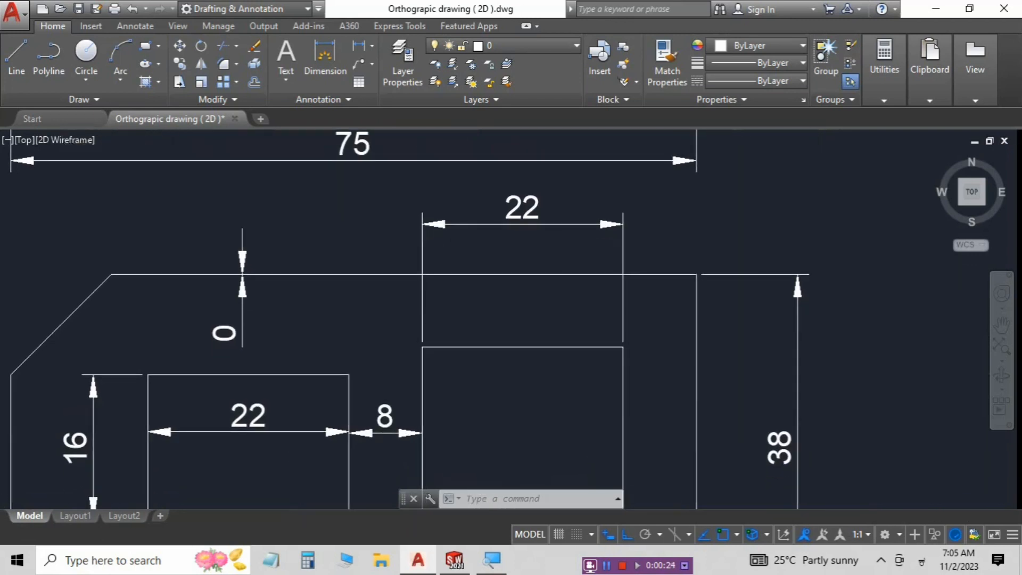
scroll(769, 288, "up", 2)
middle_click_drag(769, 288, 780, 250)
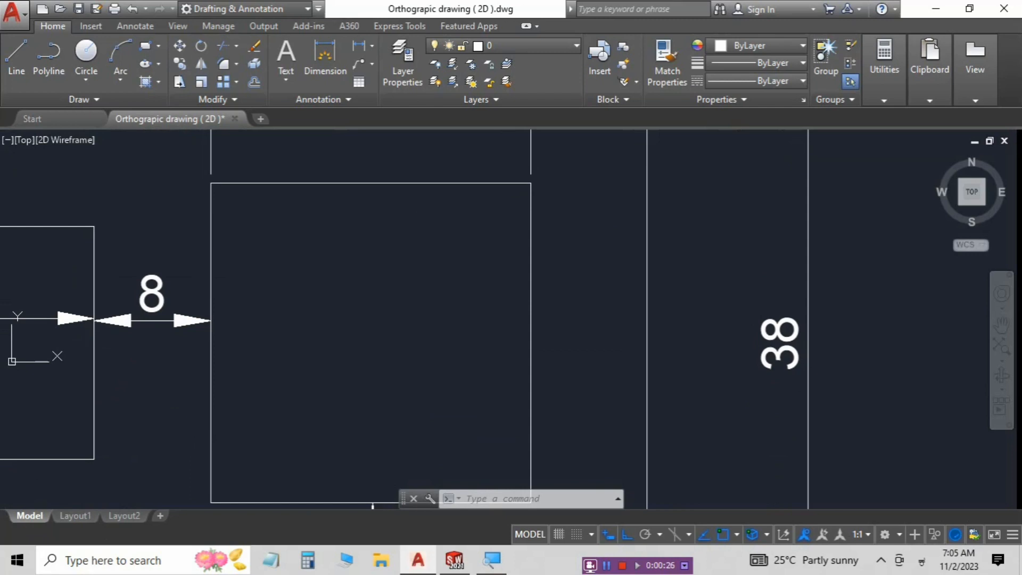
scroll(780, 253, "down", 2)
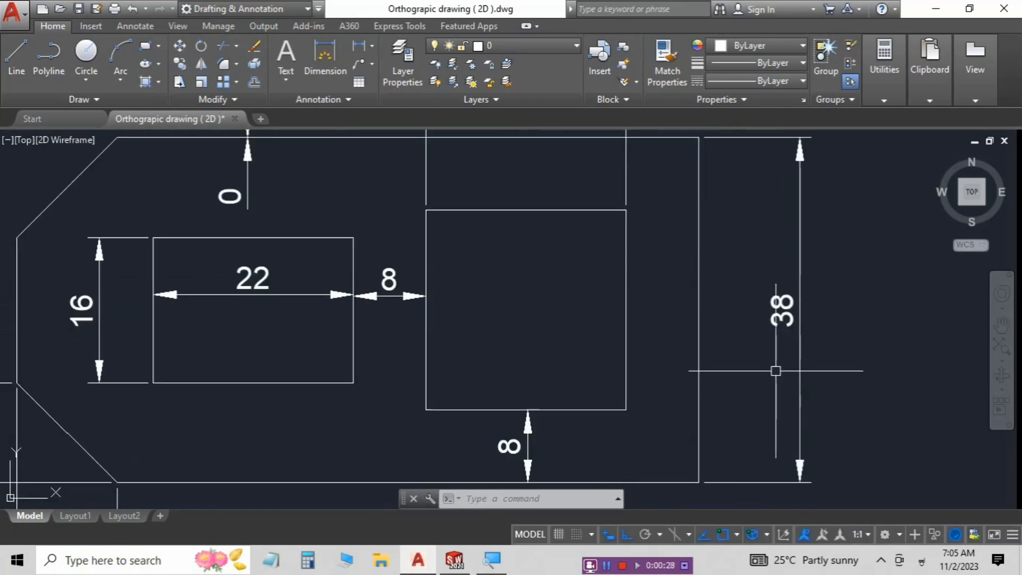
middle_click_drag(776, 371, 818, 383)
scroll(827, 382, "down", 2)
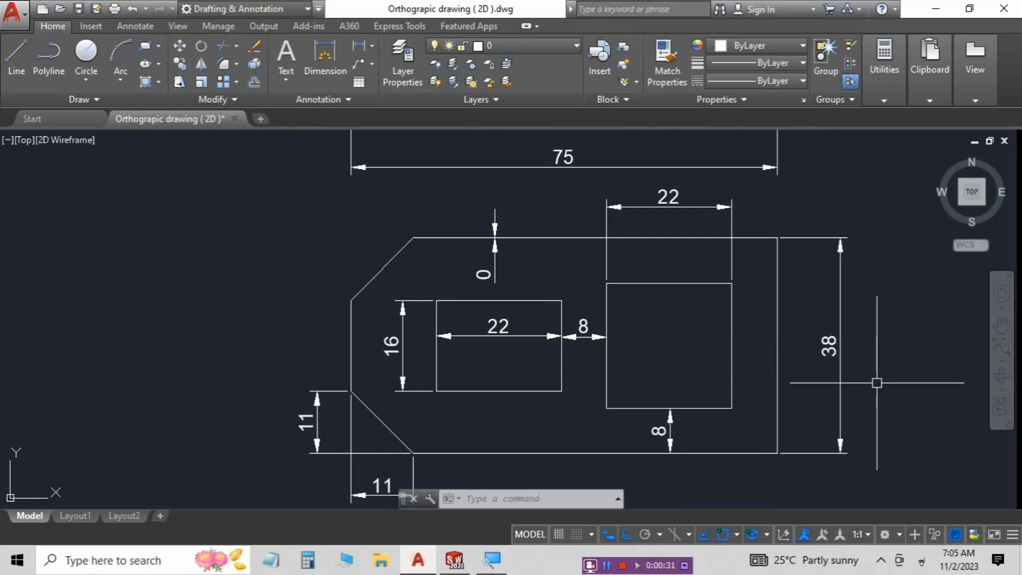
Switch to SOLIDWORKS and start a new sketch on the Top Plane of the empty part.
left_click(458, 563)
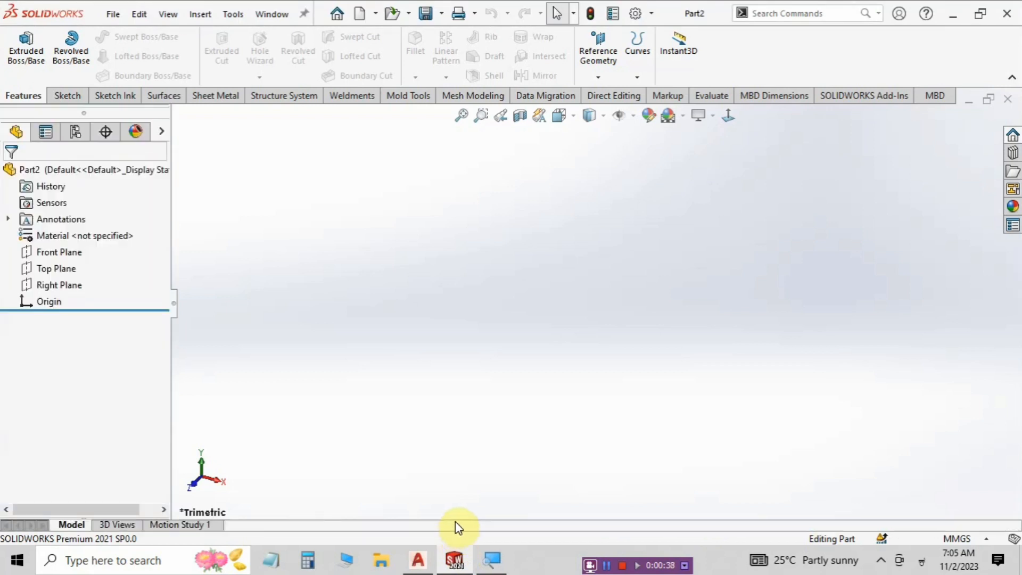
left_click(67, 96)
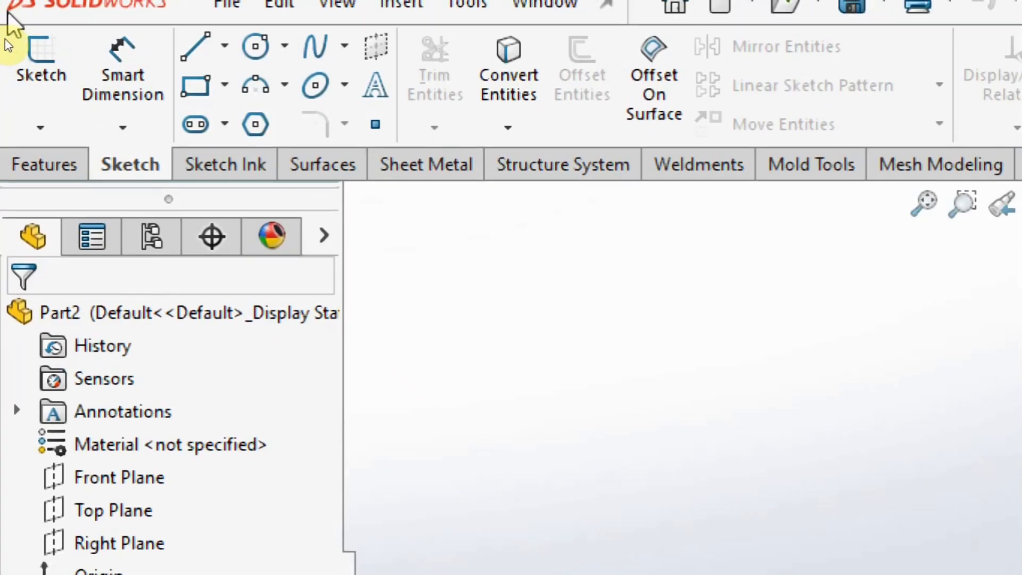
left_click(26, 76)
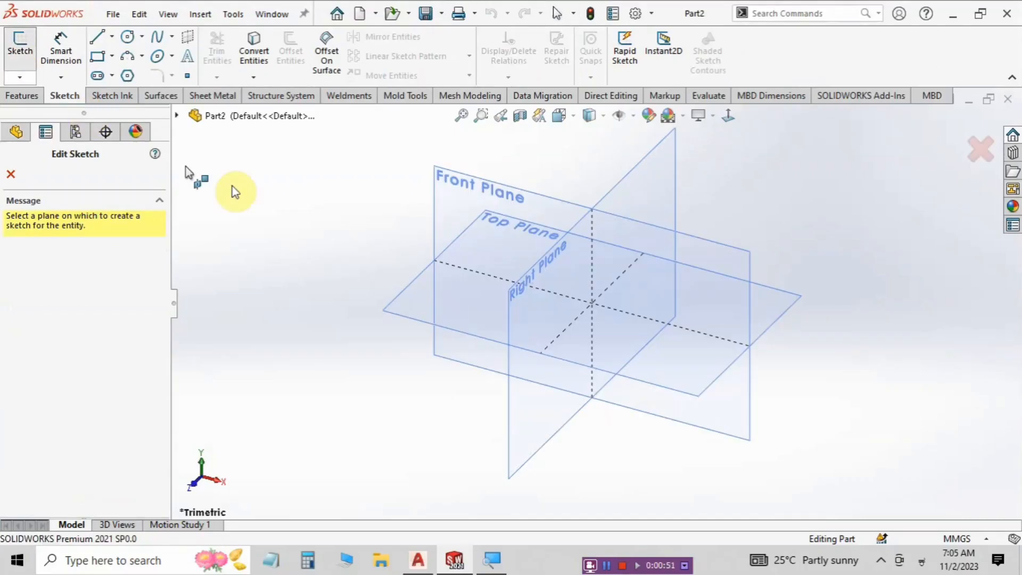
left_click(770, 308)
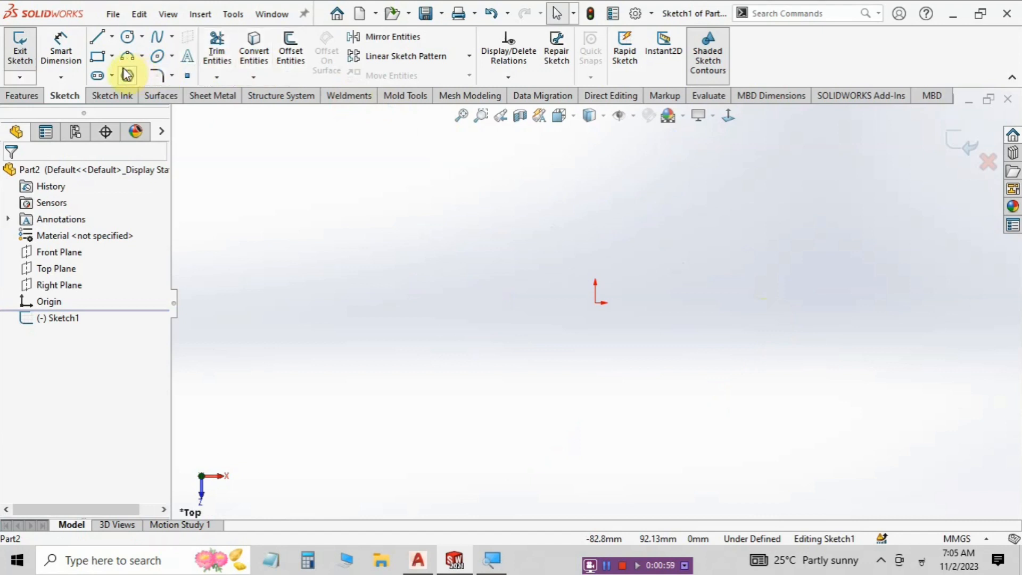
Sketch a center rectangle about 157 mm wide and 81 mm high, centred on the origin.
left_click(111, 56)
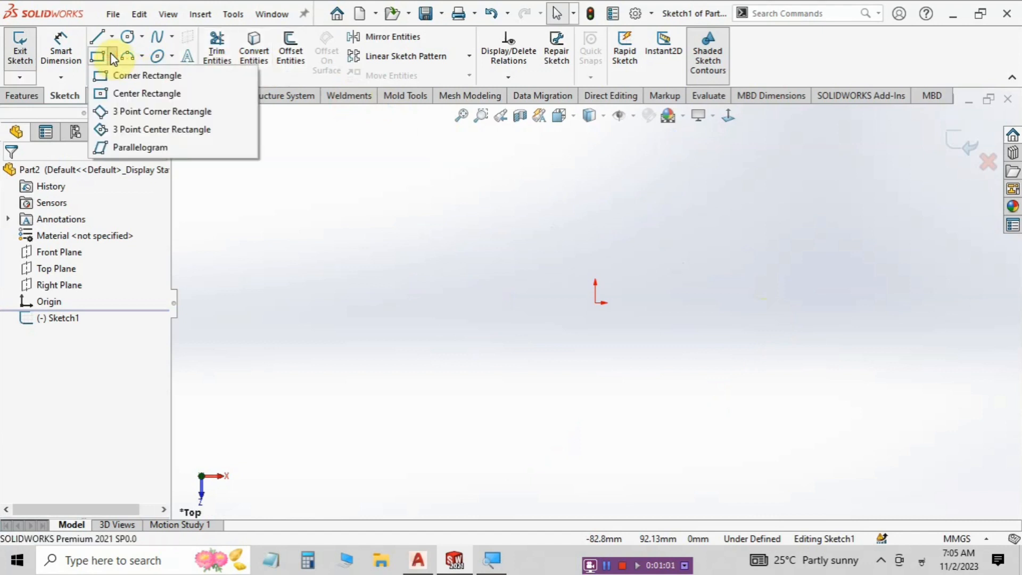
left_click(129, 98)
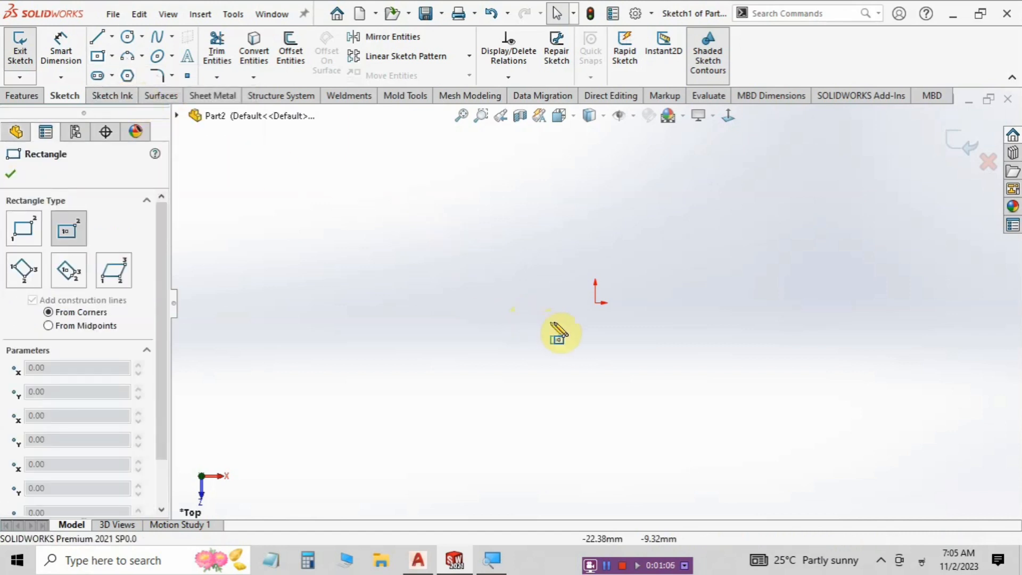
left_click(595, 303)
left_click(604, 291)
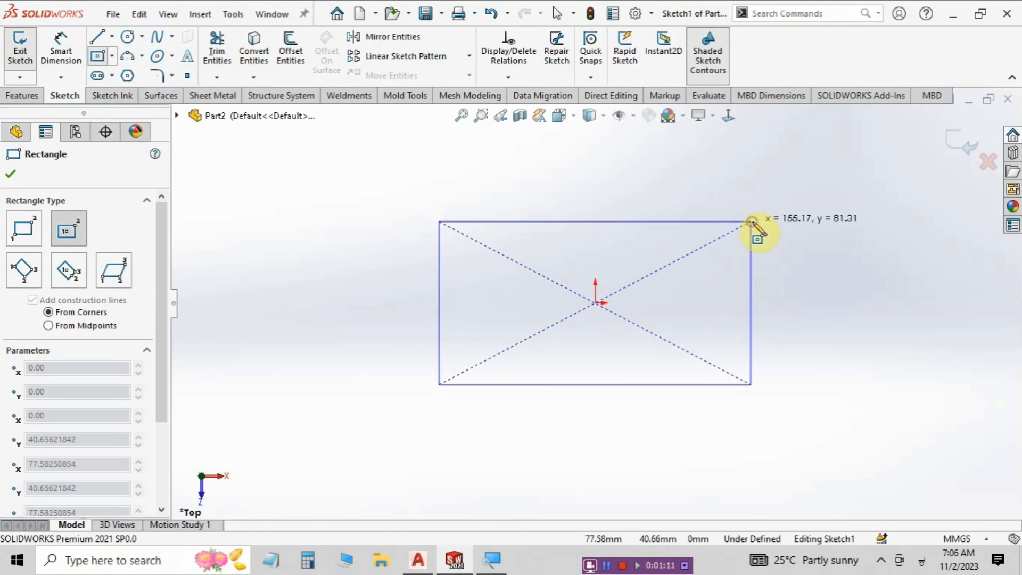
left_click(751, 221)
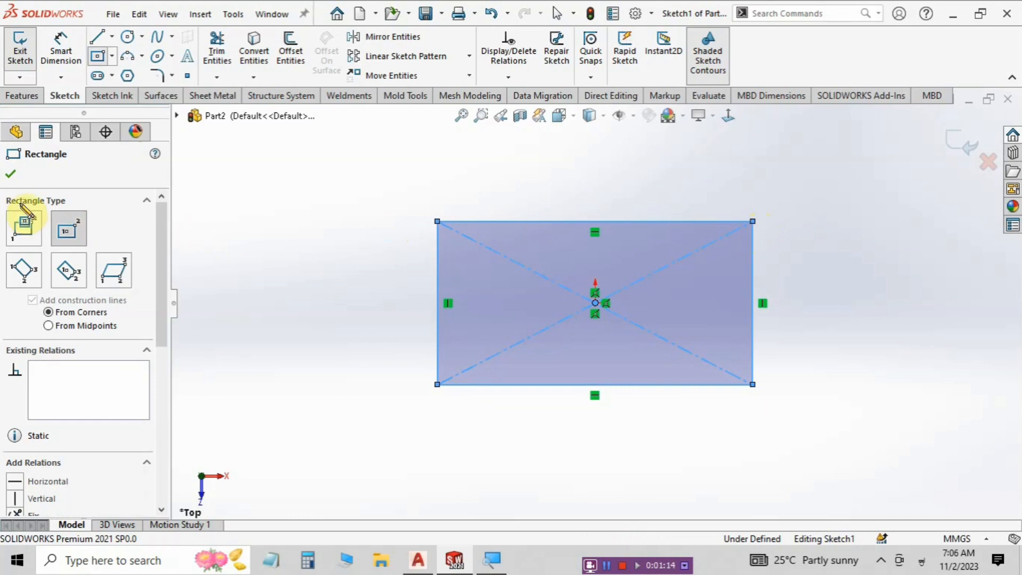
left_click(10, 173)
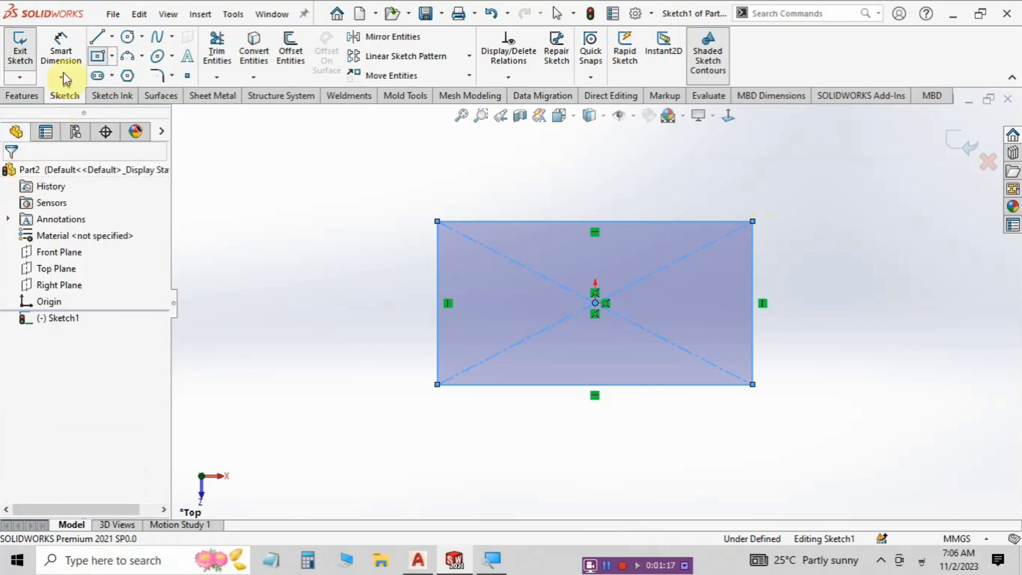
Dimension the rectangle's lower horizontal edge and set its length to 75 mm.
left_click(64, 47)
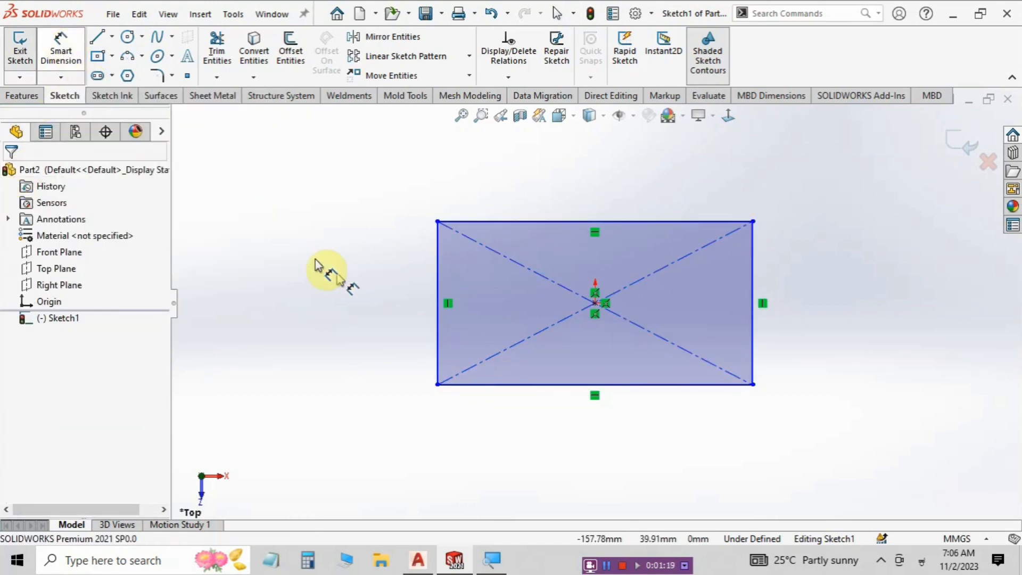
left_click(534, 386)
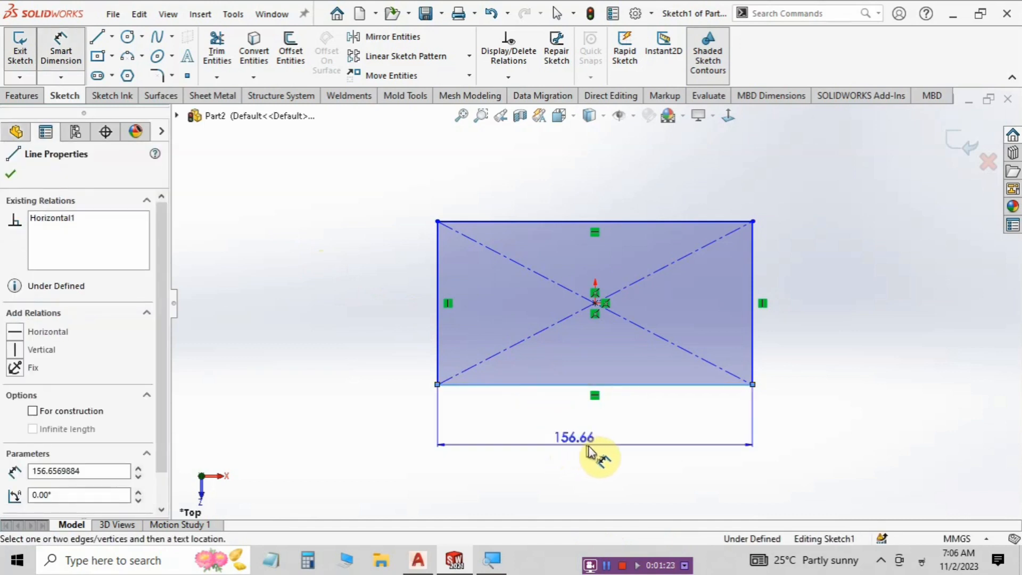
left_click(591, 451)
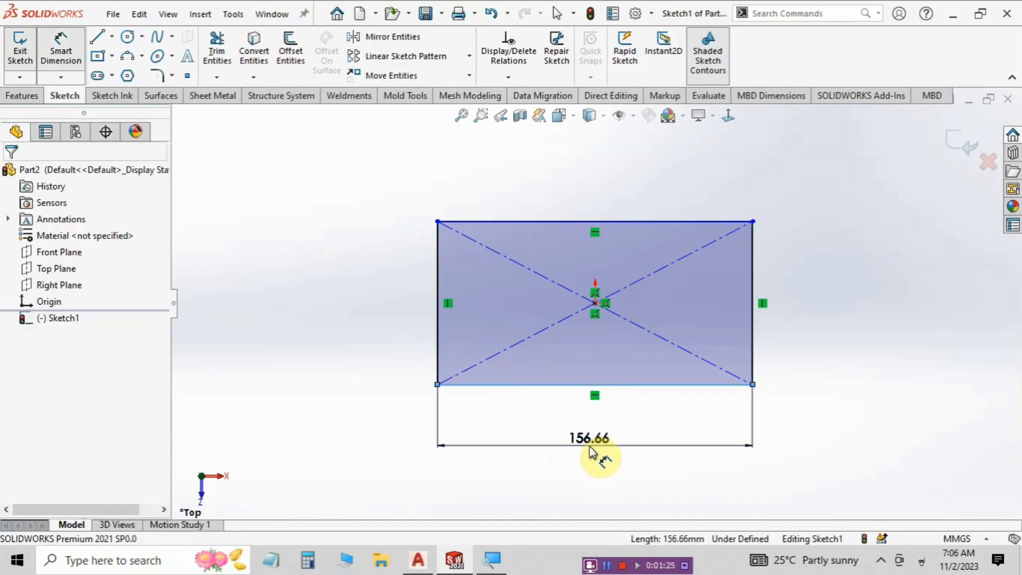
double_click(646, 437)
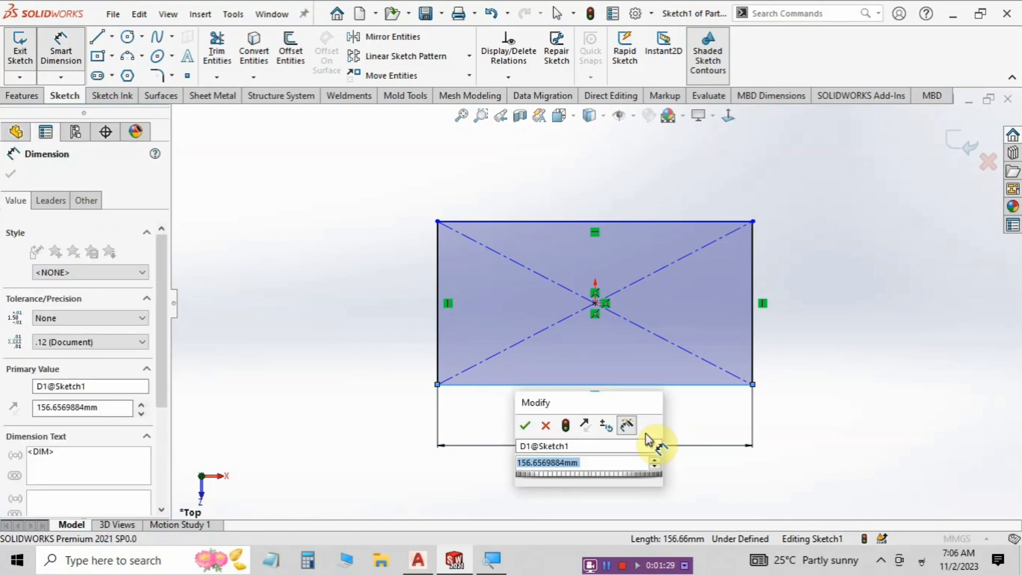
left_click_drag(599, 405, 294, 213)
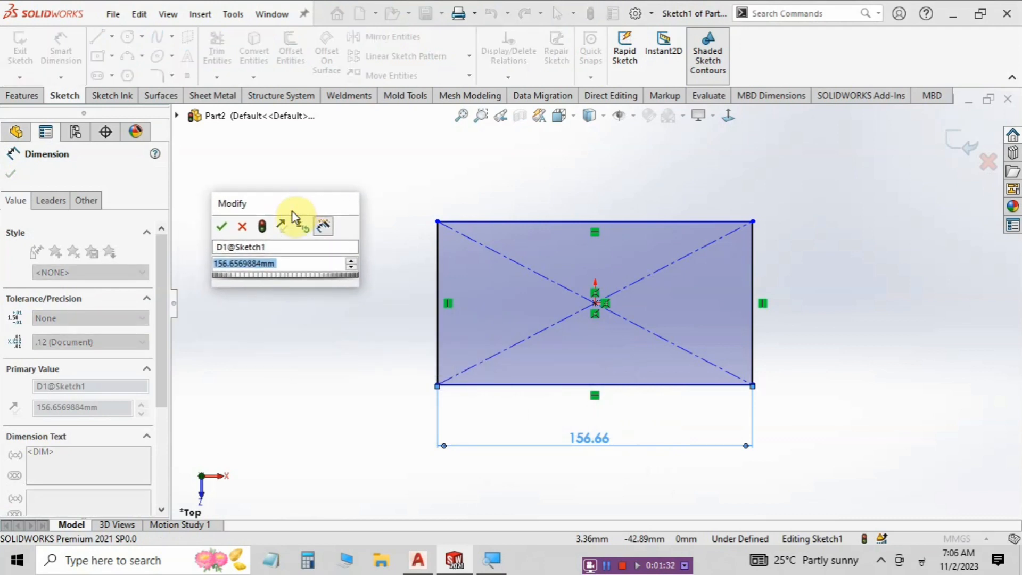
type("7")
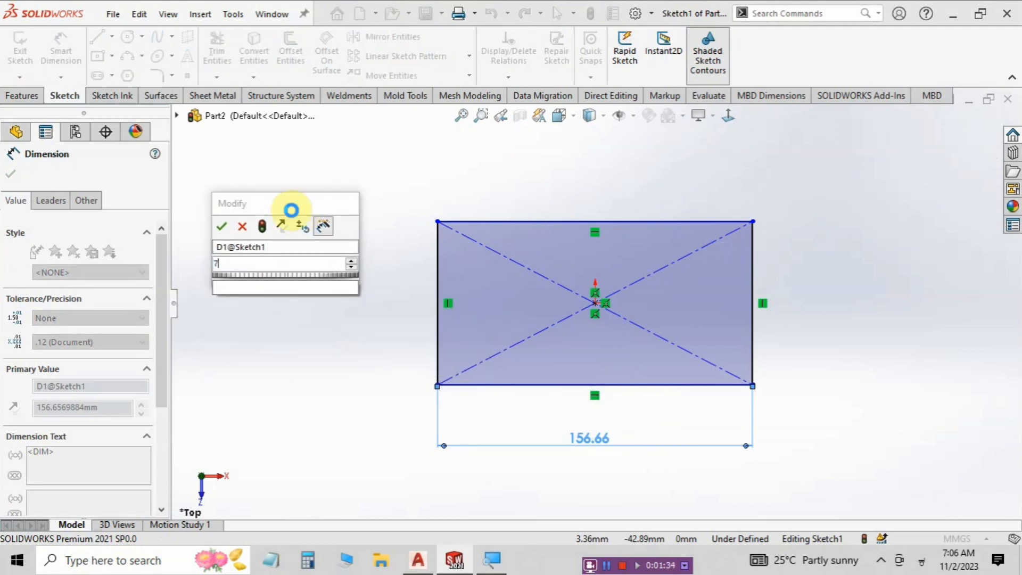
type("5")
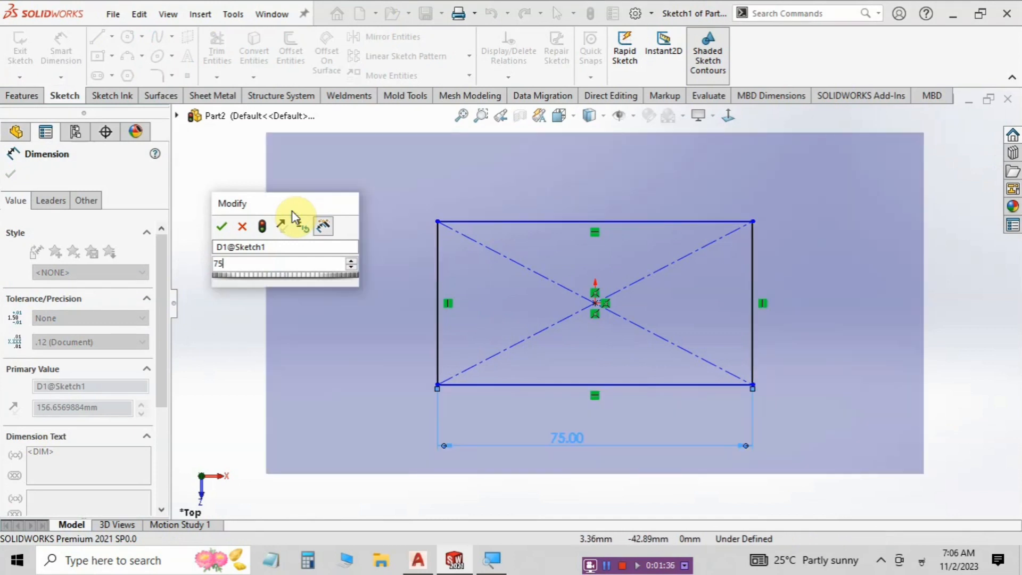
key("Return")
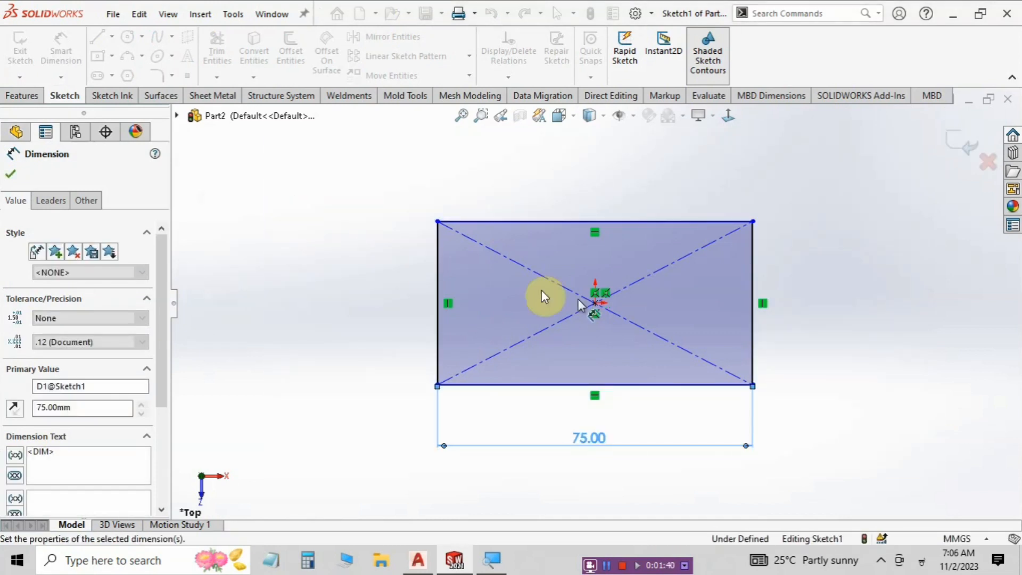
Dimension the rectangle's vertical edge on the right and set its height to 38 mm.
left_click(820, 291)
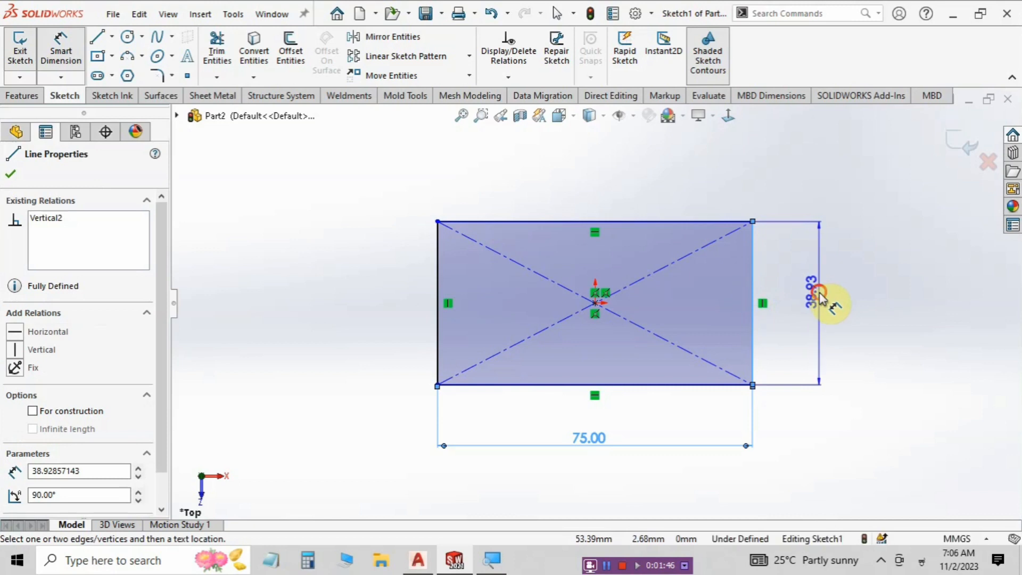
left_click(820, 297)
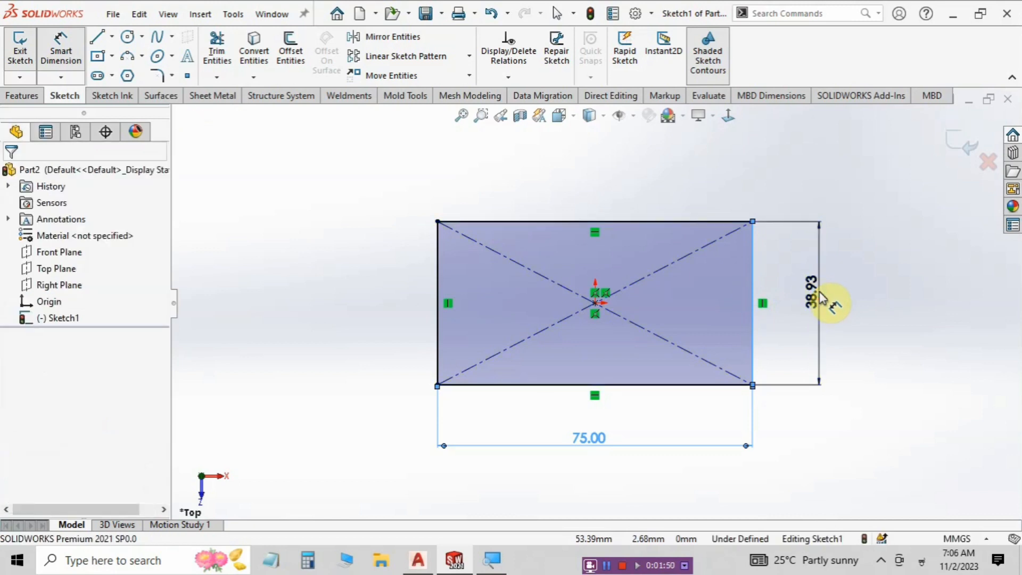
double_click(820, 297)
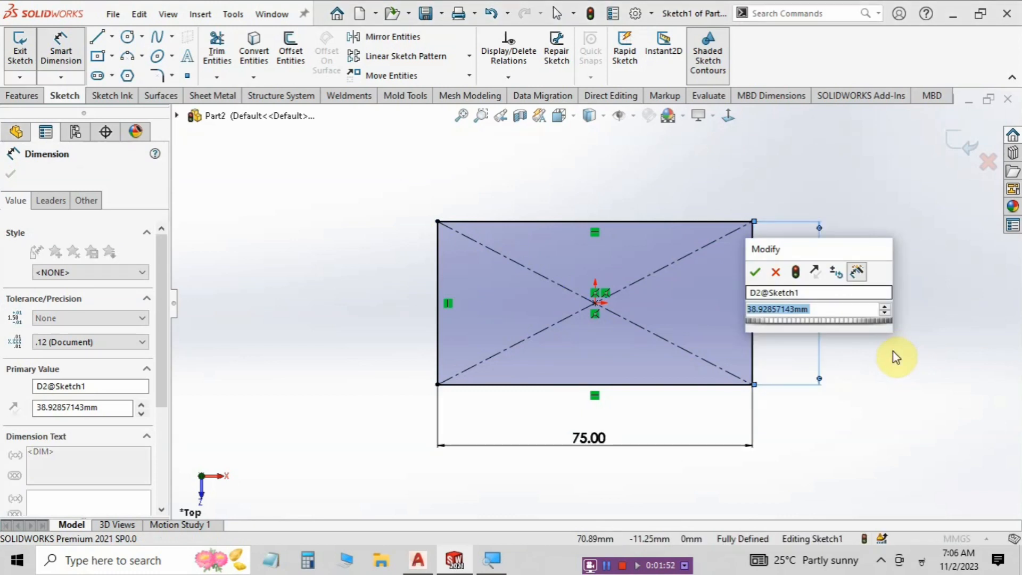
type("38")
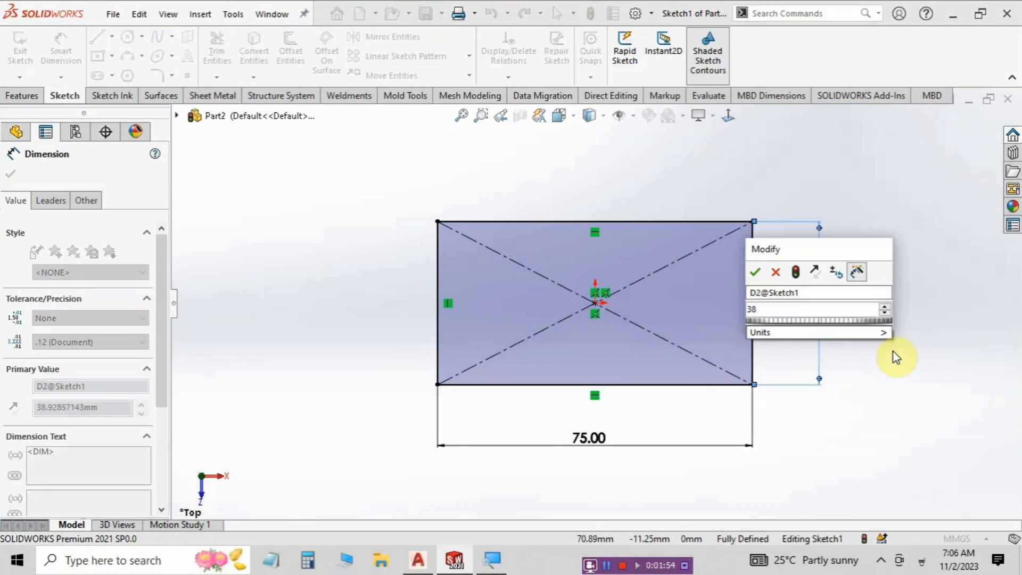
key("Return")
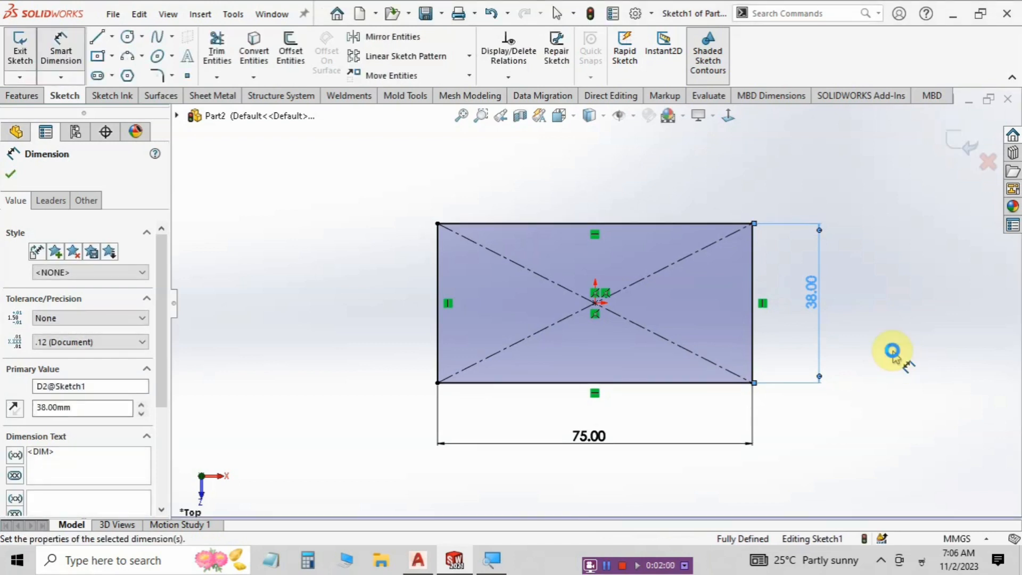
left_click(887, 362)
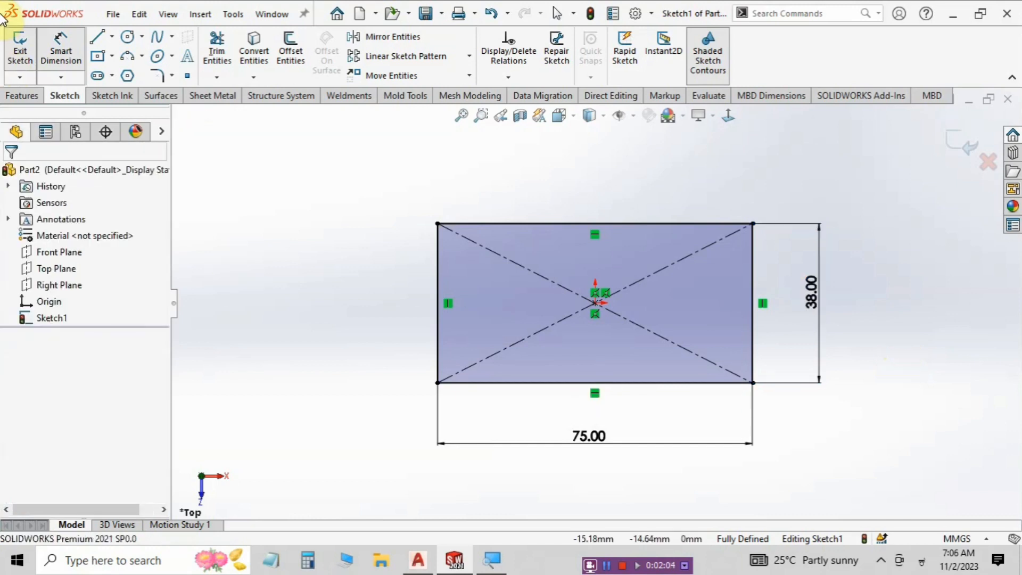
Extrude the 75 × 38 mm rectangle as a blind boss 12 mm deep.
left_click(21, 98)
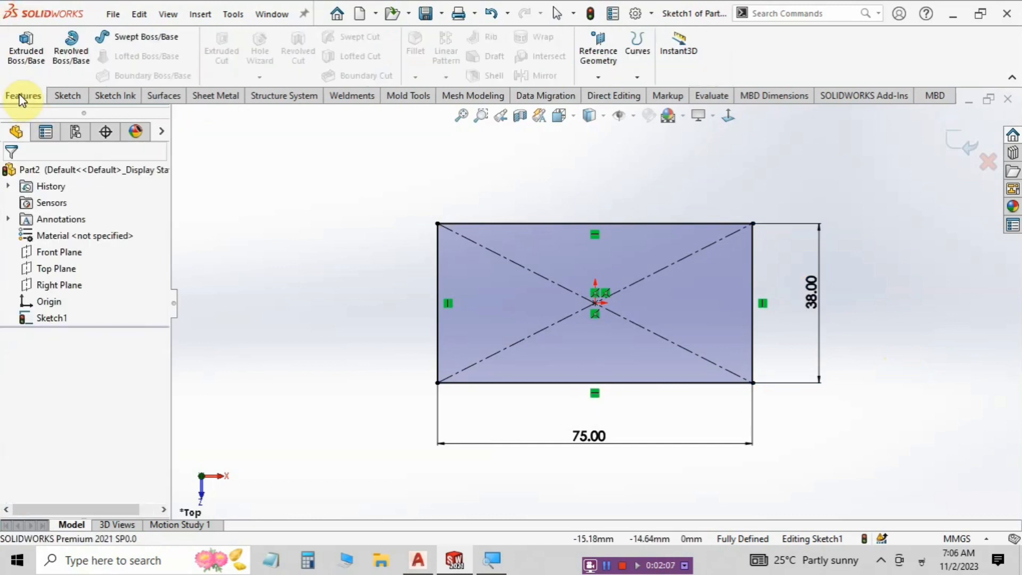
left_click(19, 55)
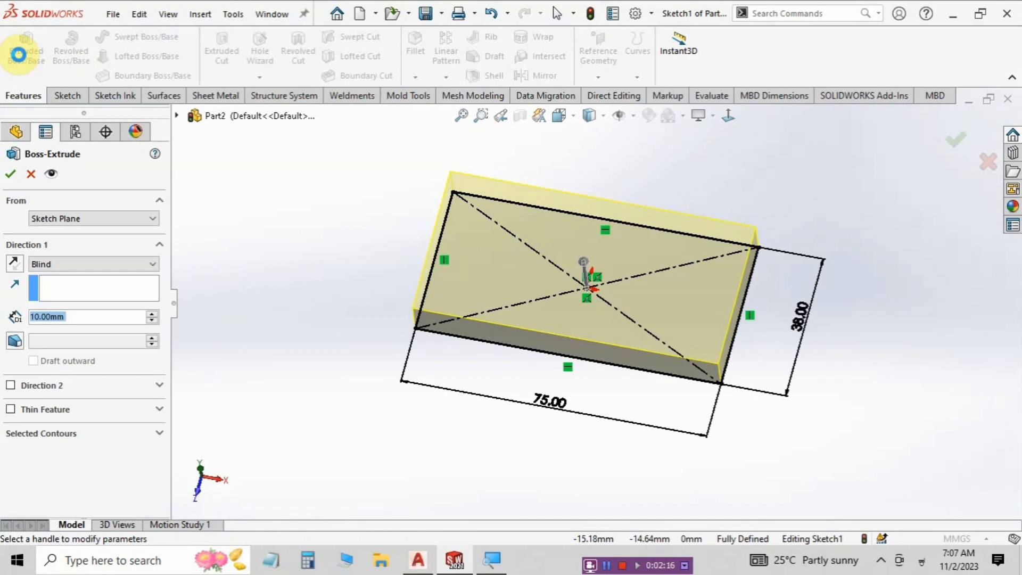
right_click(84, 317)
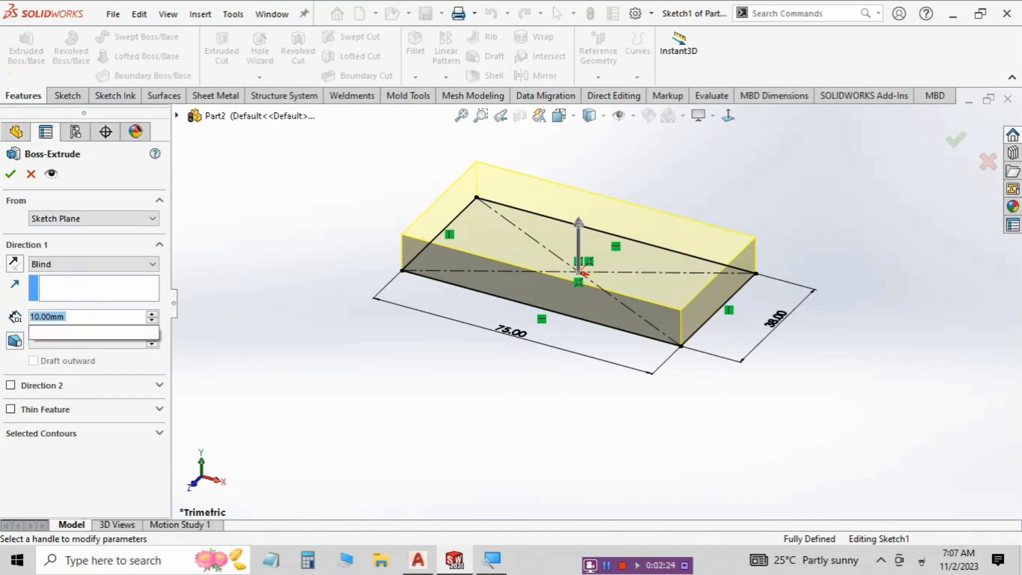
mouse_move(72, 334)
type("12")
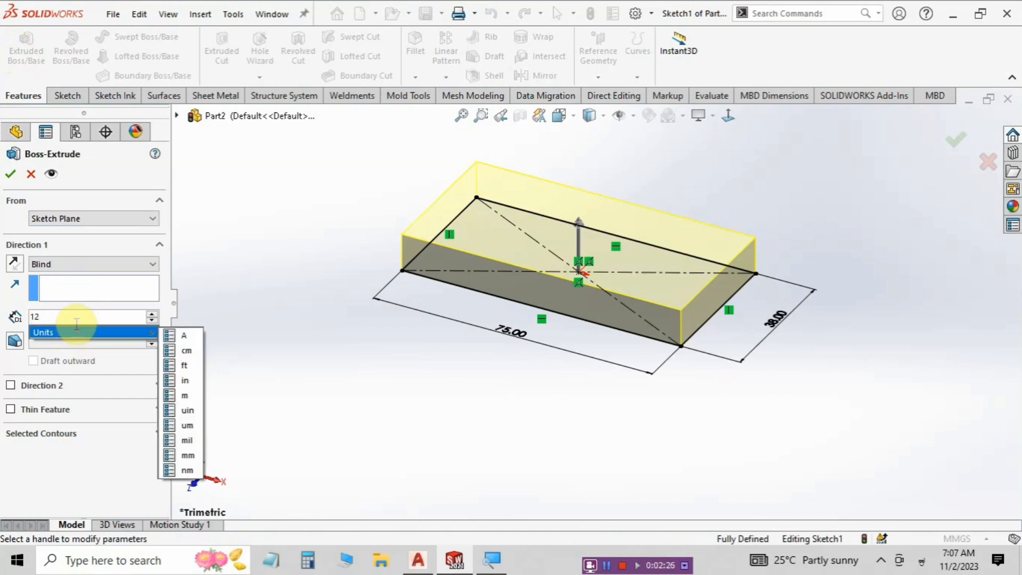
key("Return")
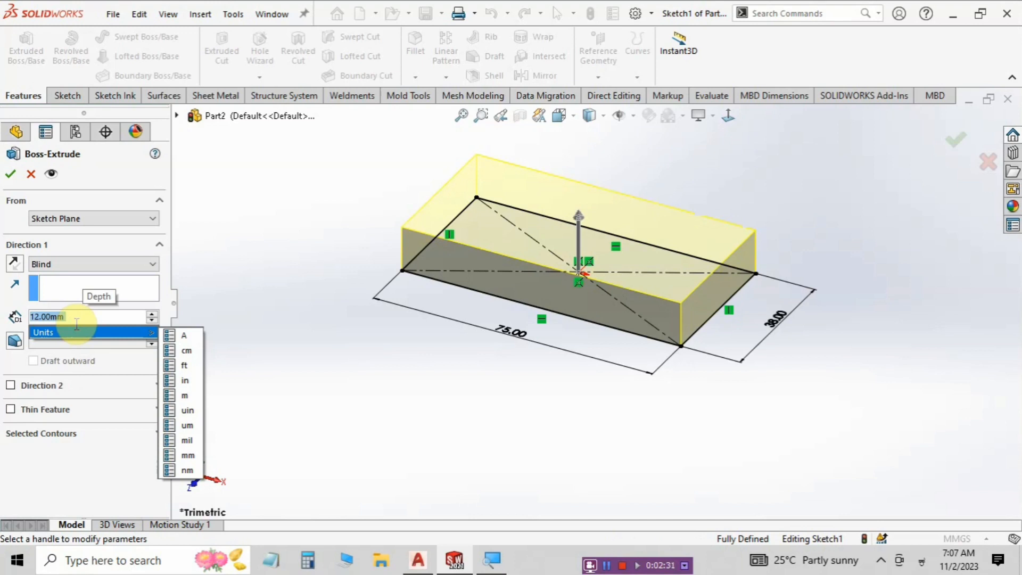
left_click(322, 342)
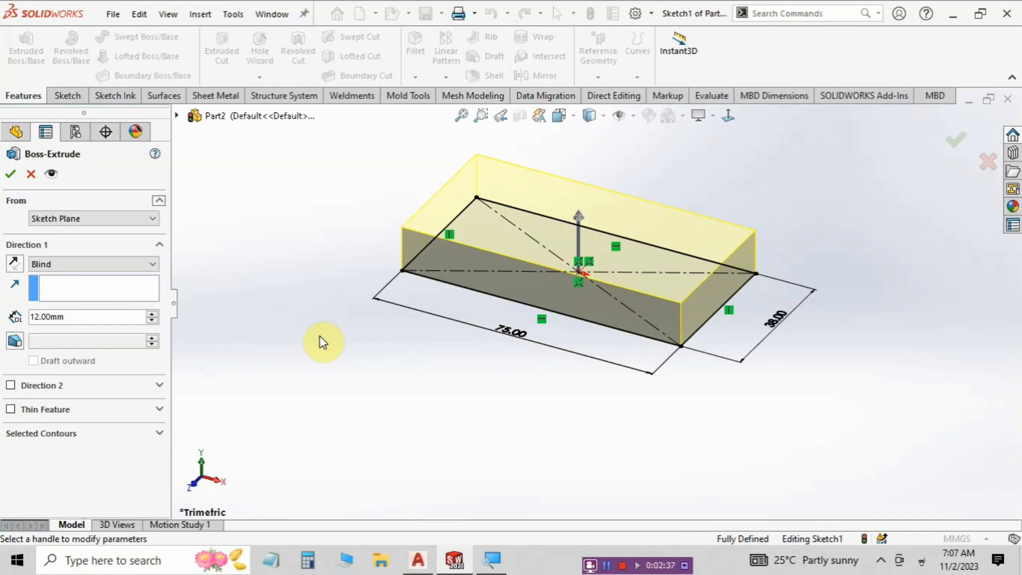
left_click(11, 174)
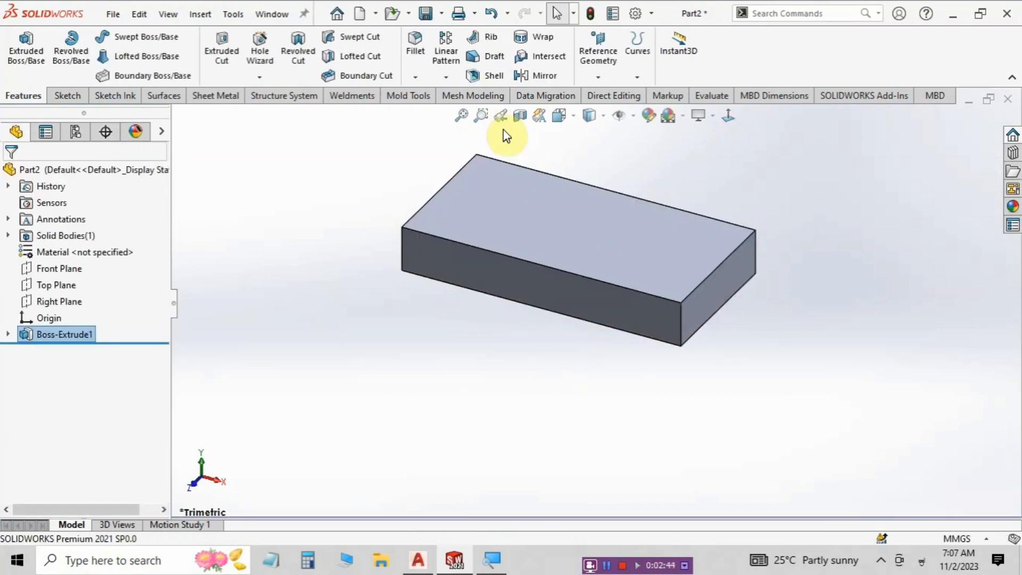
Start a new sketch on the top face of the extruded block.
left_click(575, 117)
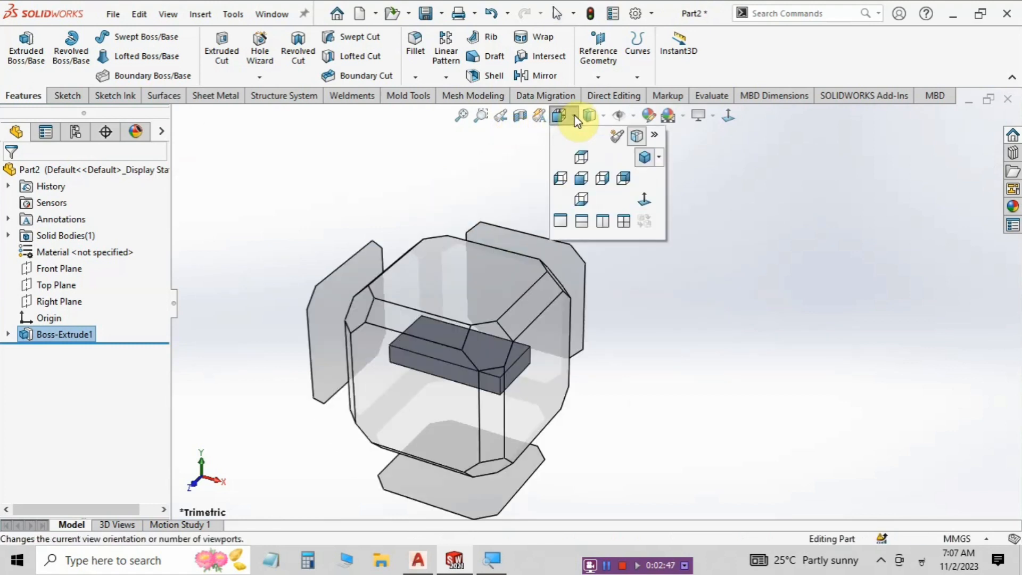
left_click(643, 162)
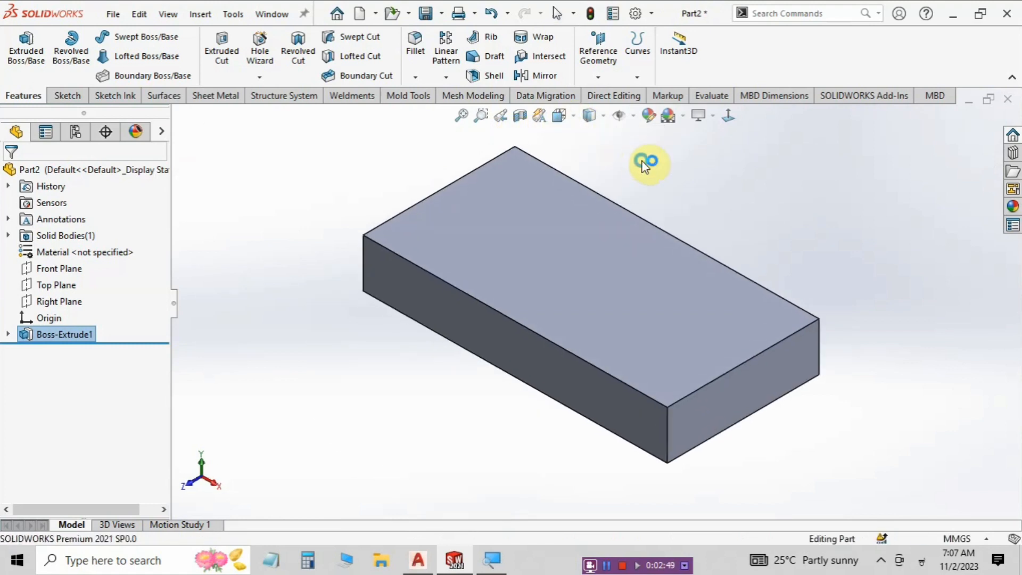
left_click(628, 294)
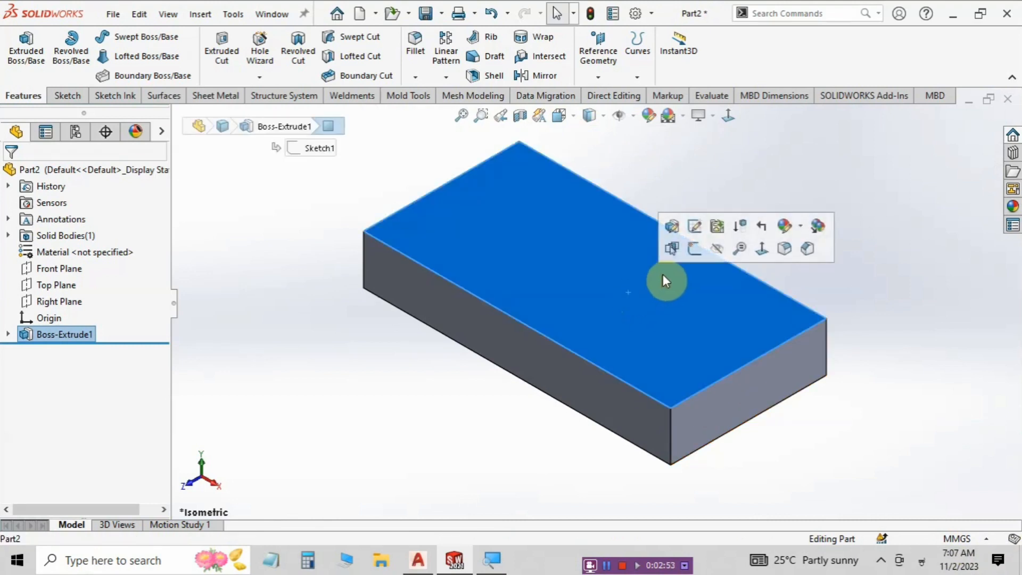
left_click(693, 250)
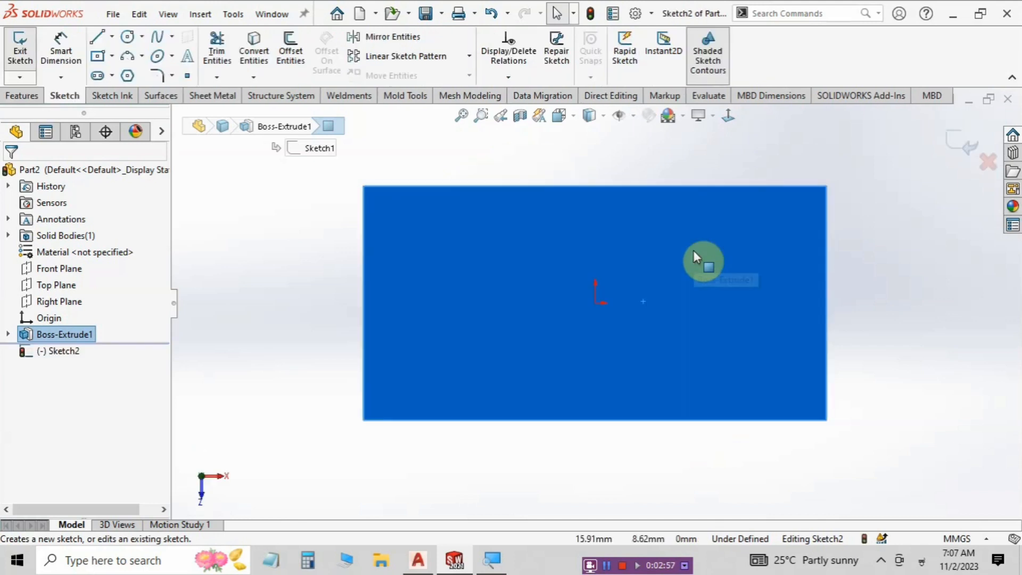
left_click(731, 291)
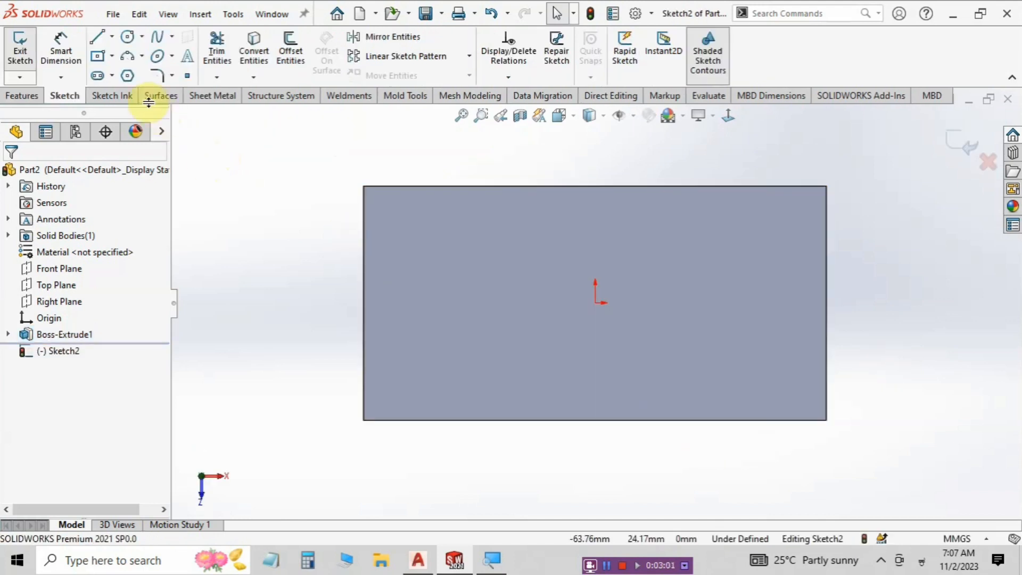
Sketch a center rectangle about 18 mm wide and 19 mm high on the left half of the face, centred level with the origin.
left_click(113, 57)
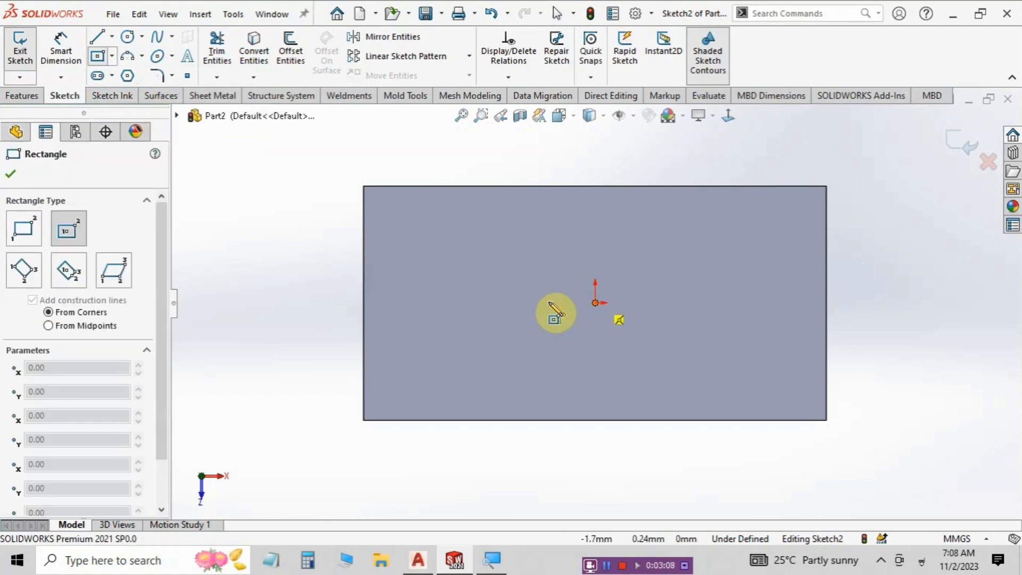
left_click(457, 304)
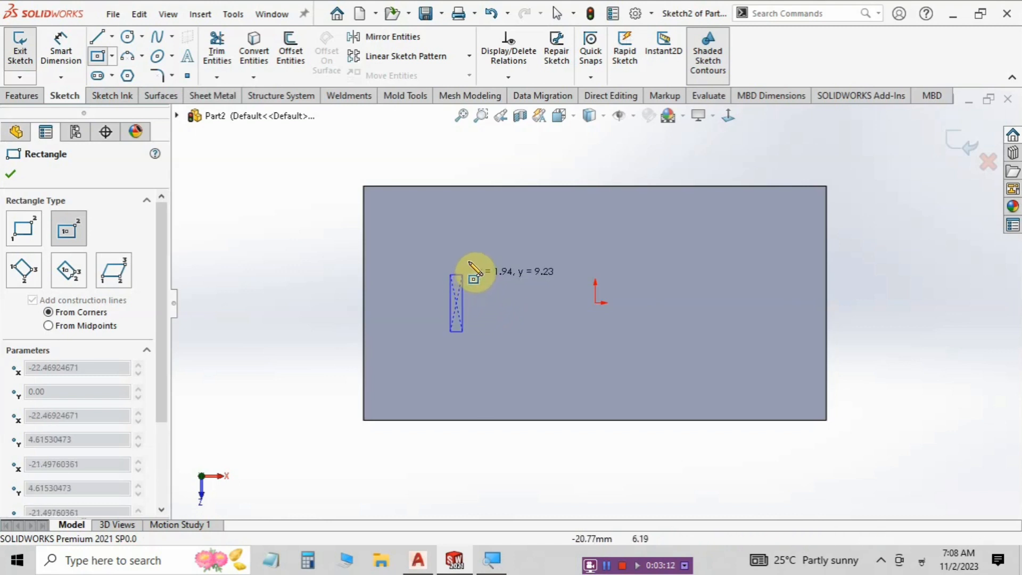
left_click(511, 244)
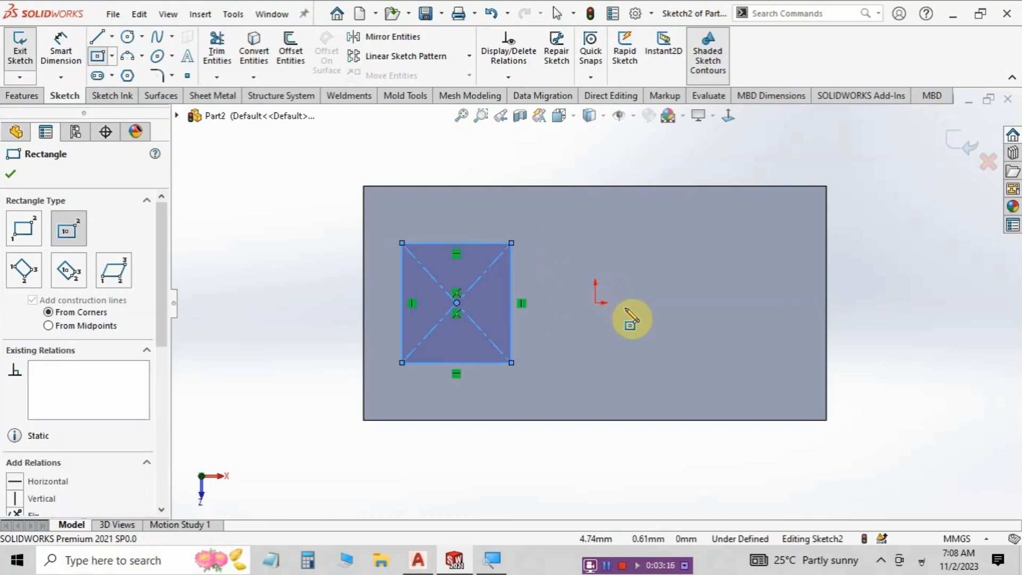
left_click(10, 174)
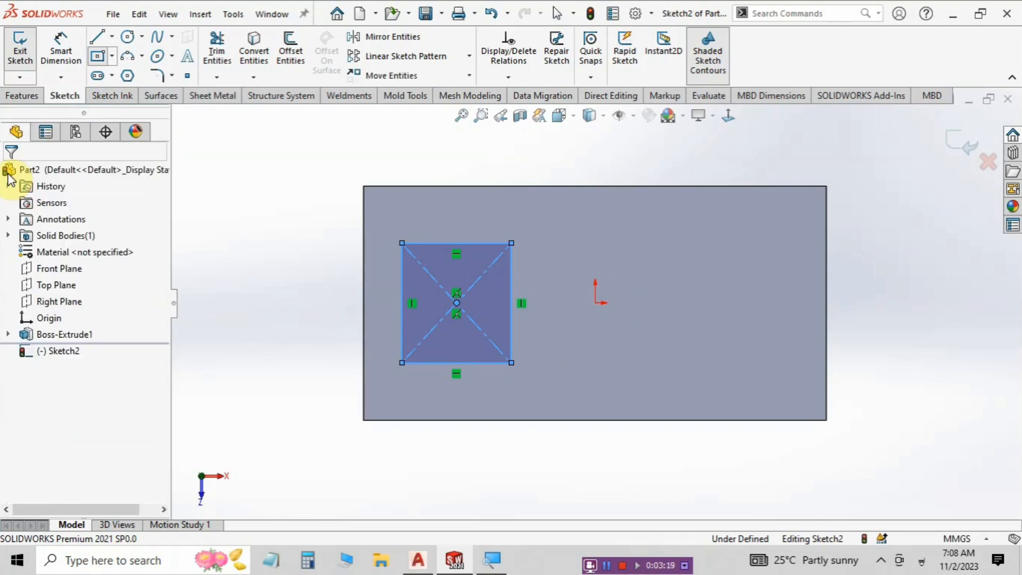
Dimension the small rectangle's upper horizontal edge and set its length to 22 mm.
left_click(61, 51)
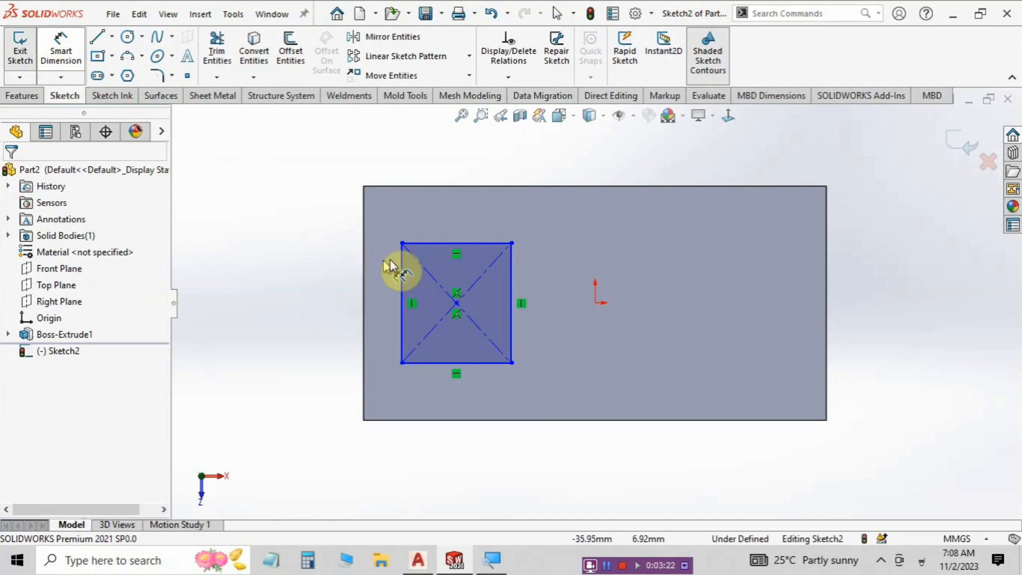
left_click(432, 219)
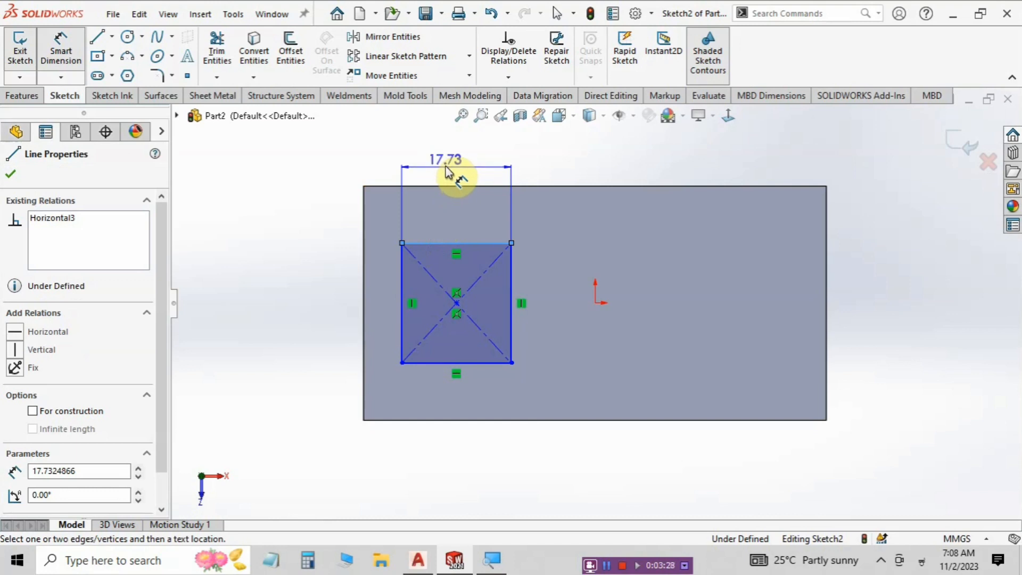
left_click(446, 169)
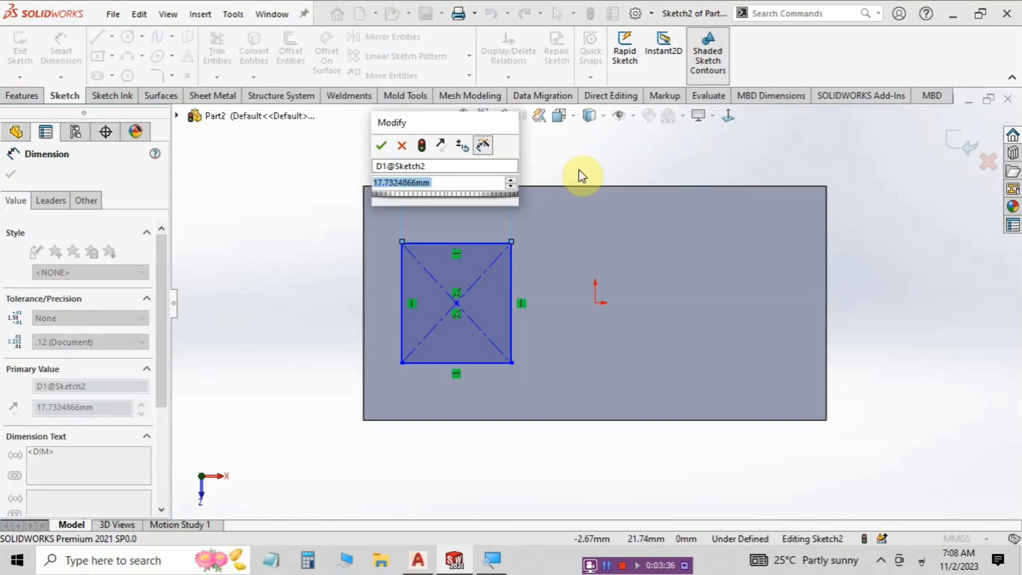
type("22")
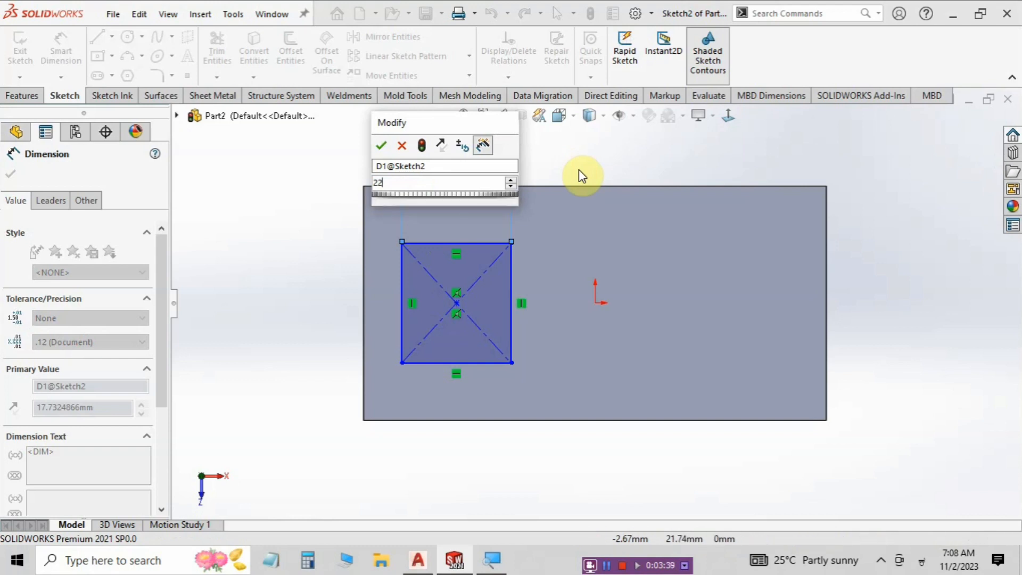
key("Escape")
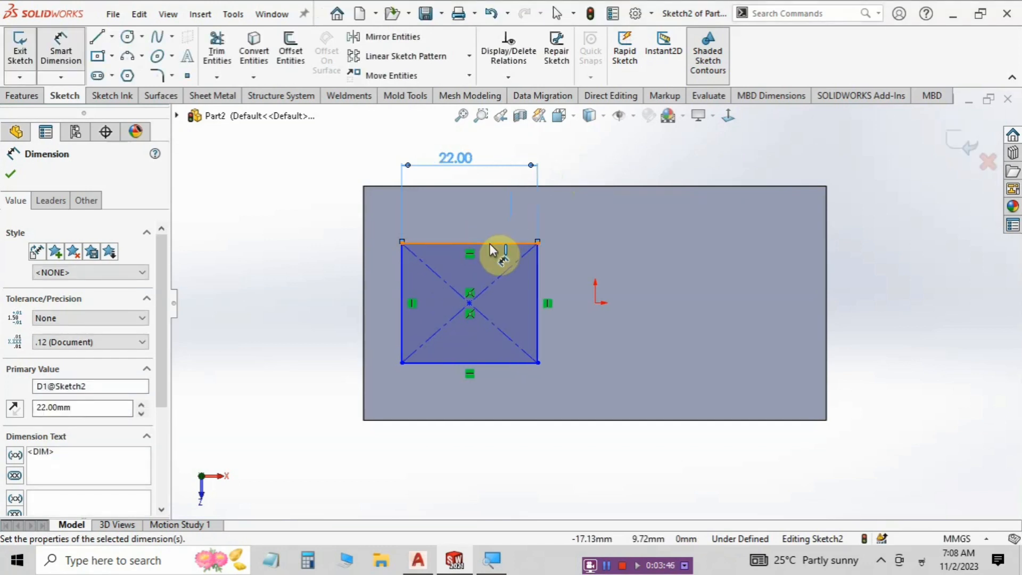
Dimension the gaps between the small rectangle and the block's upper, left and lower edges, setting each to 8 mm.
left_click(490, 187)
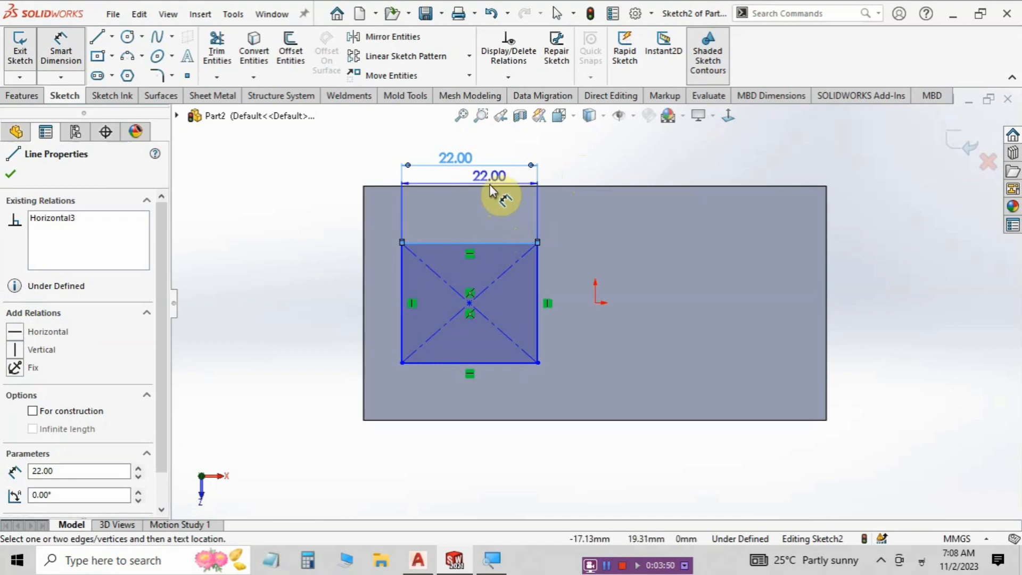
left_click(472, 188)
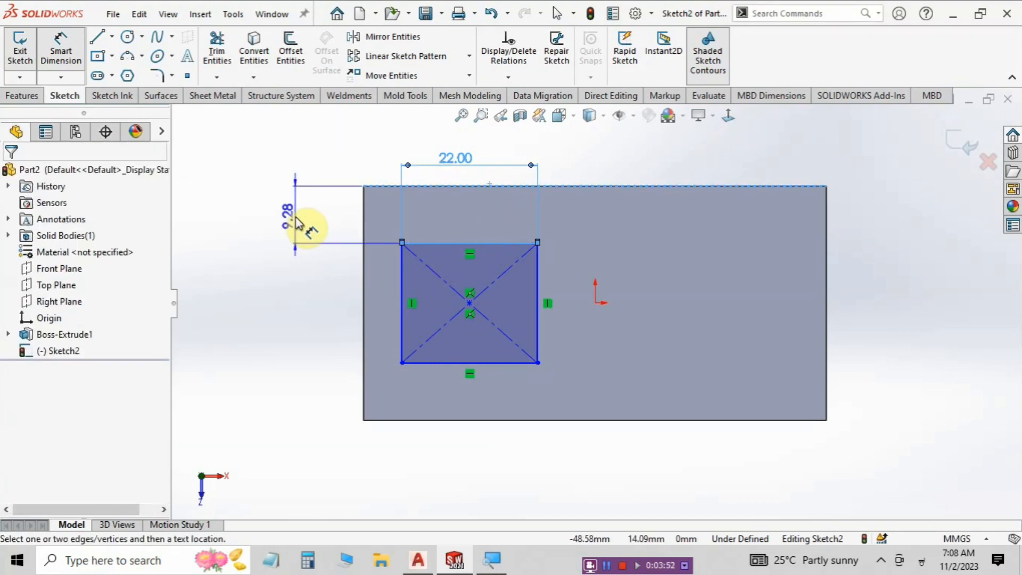
left_click(297, 221)
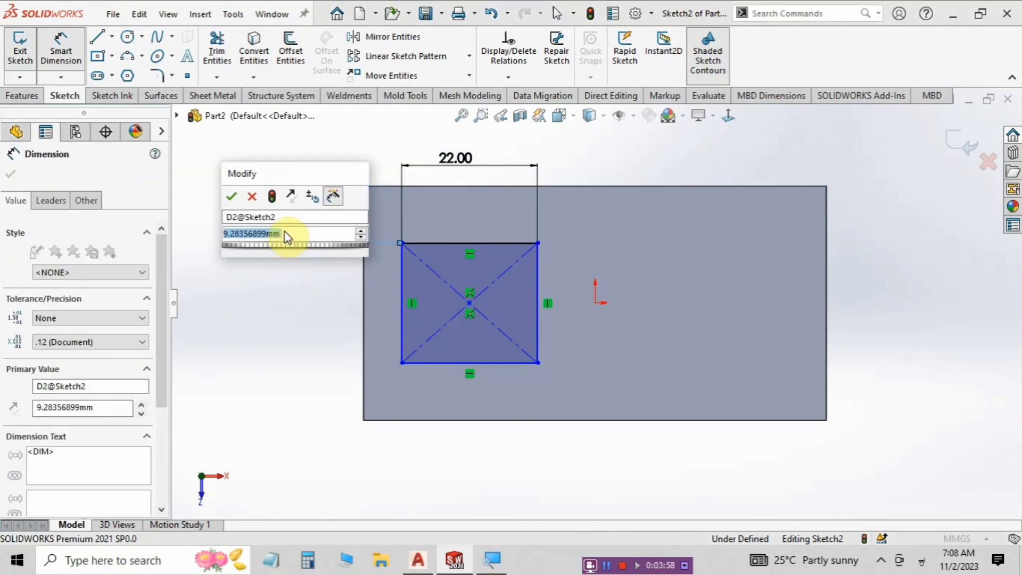
type("8")
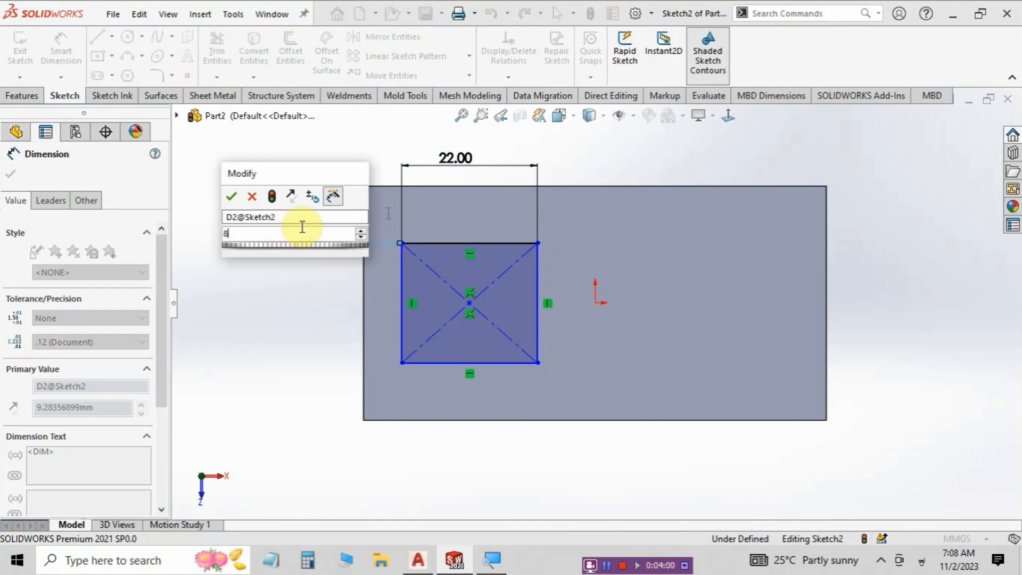
key("Escape")
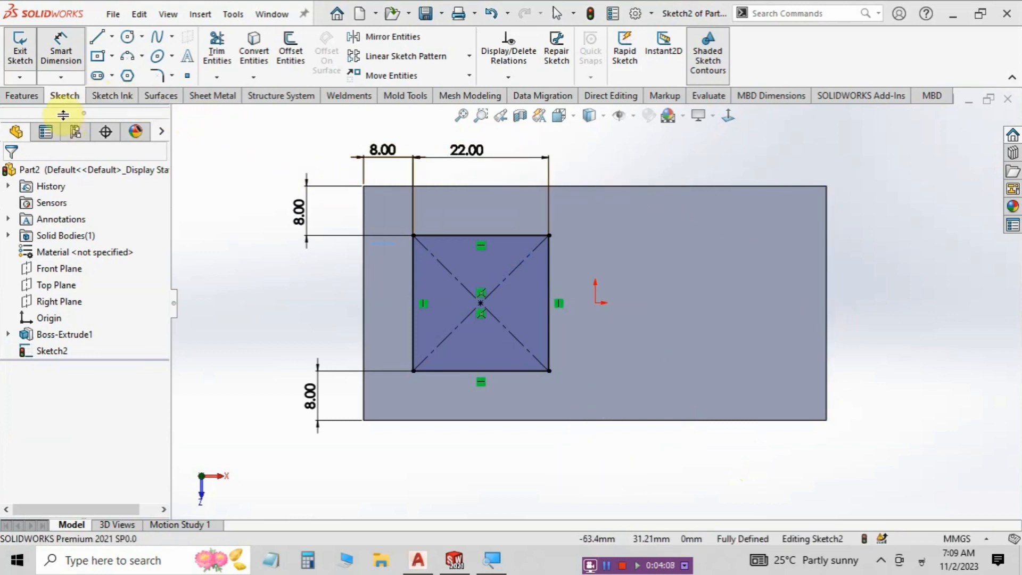
Extrude the small rectangle upward as a 15 mm blind boss merged with the base block.
left_click(33, 101)
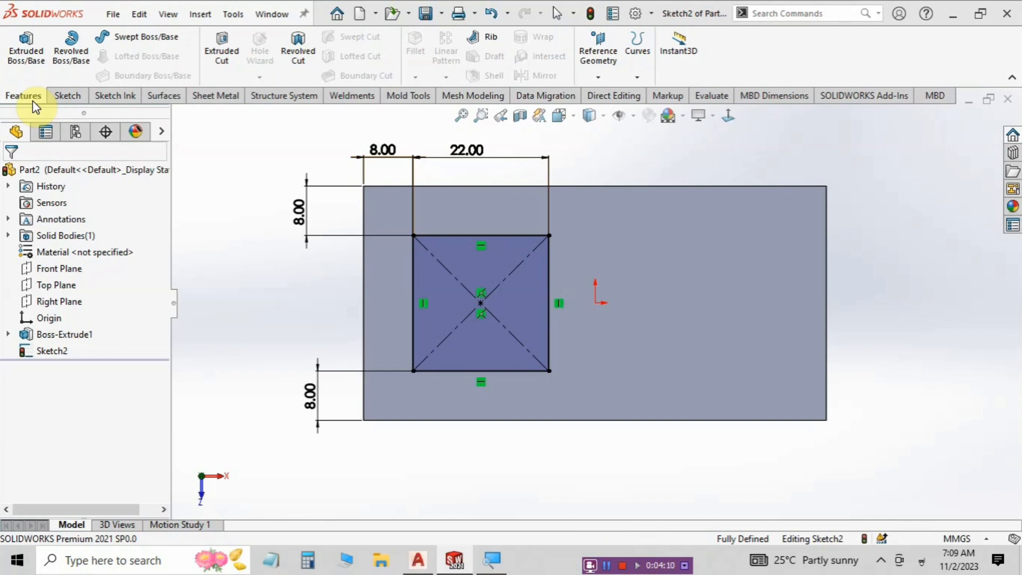
left_click(27, 45)
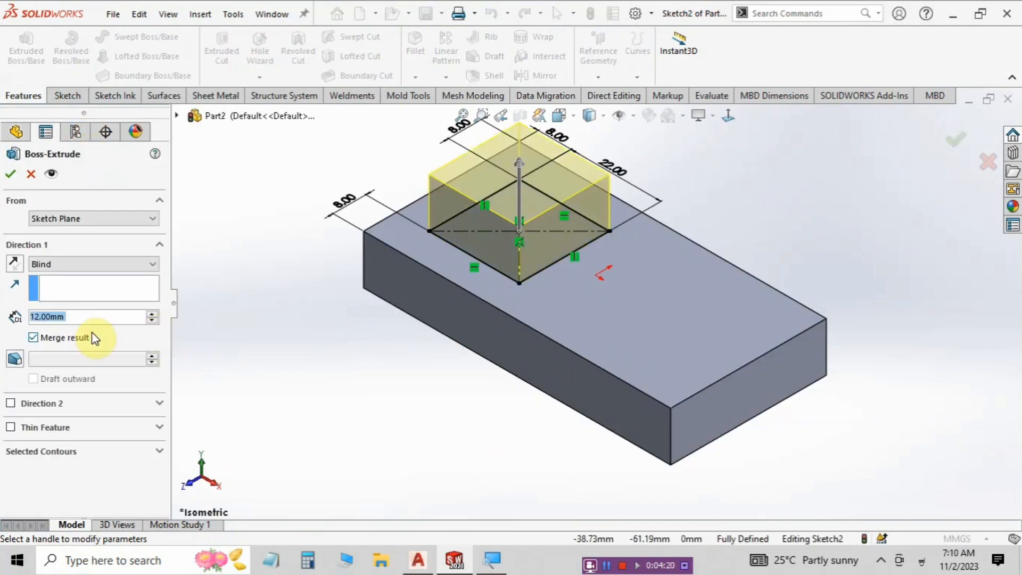
type("15")
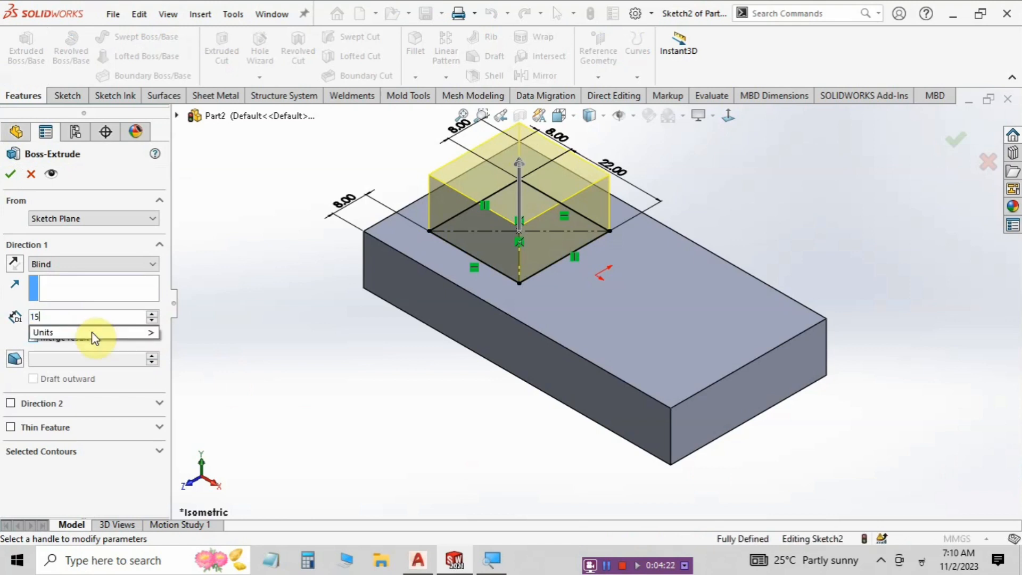
key("Return")
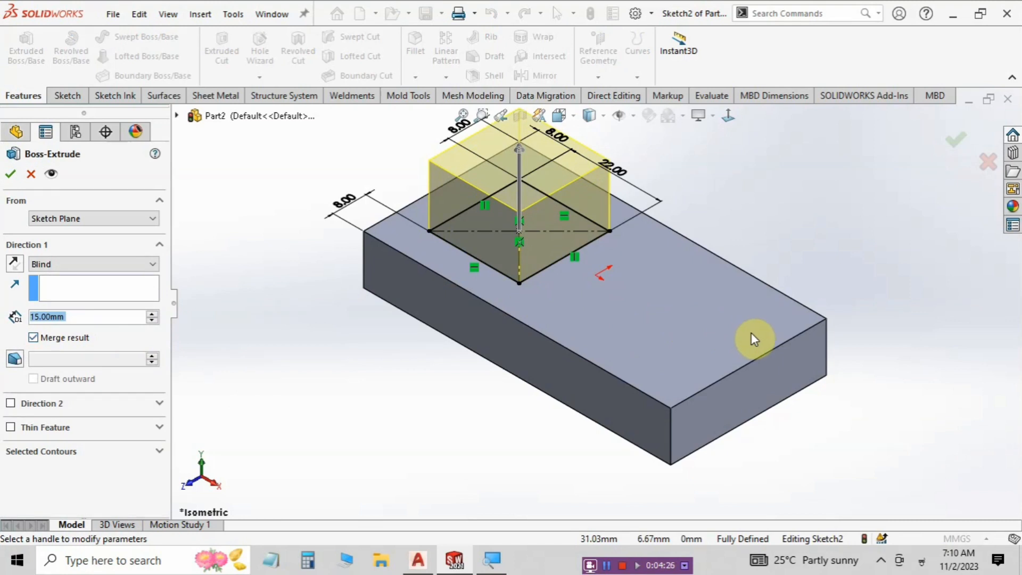
key("Return")
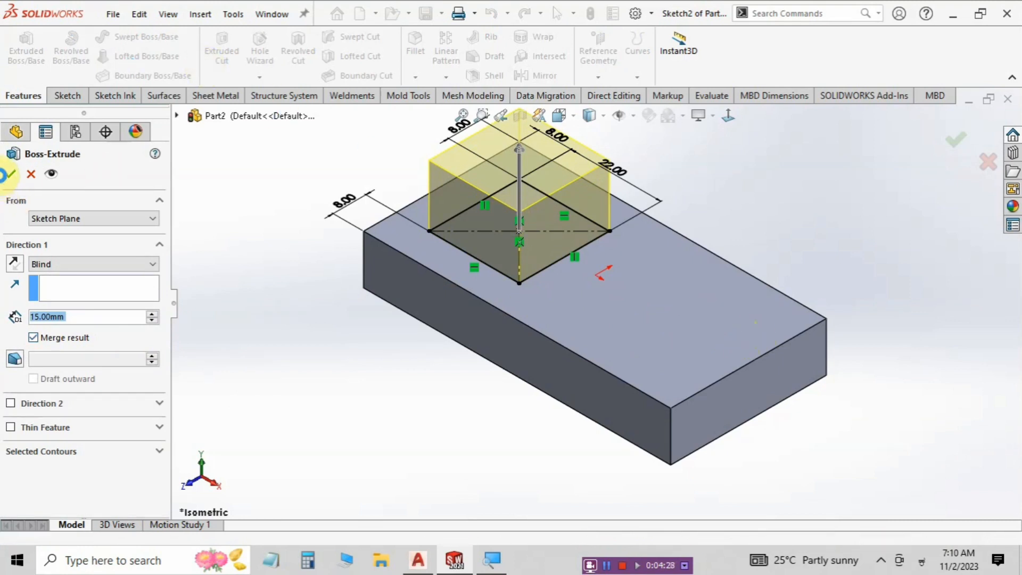
left_click(14, 173)
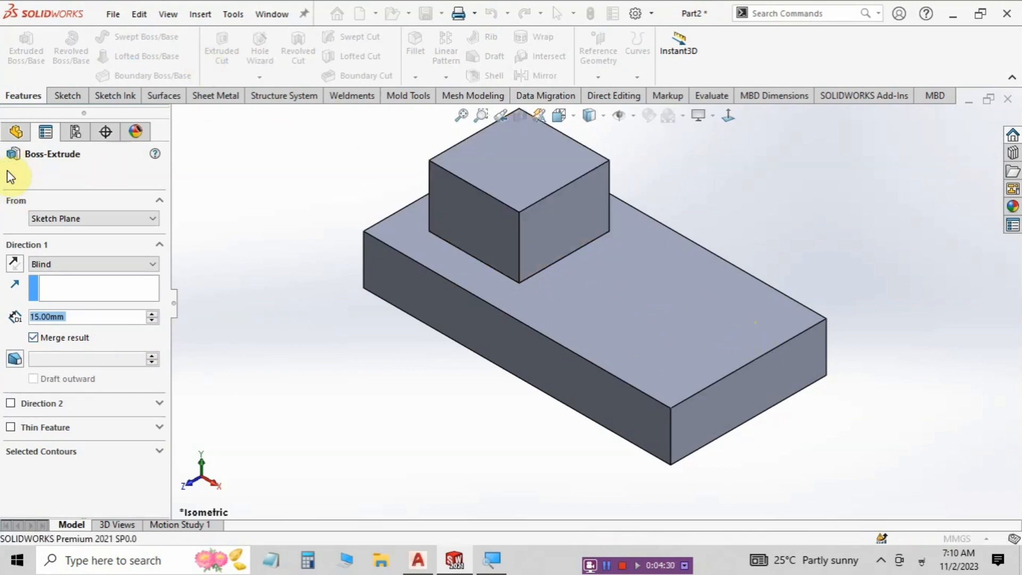
Start a new sketch on the base block's top face, around the raised square boss.
left_click(944, 421)
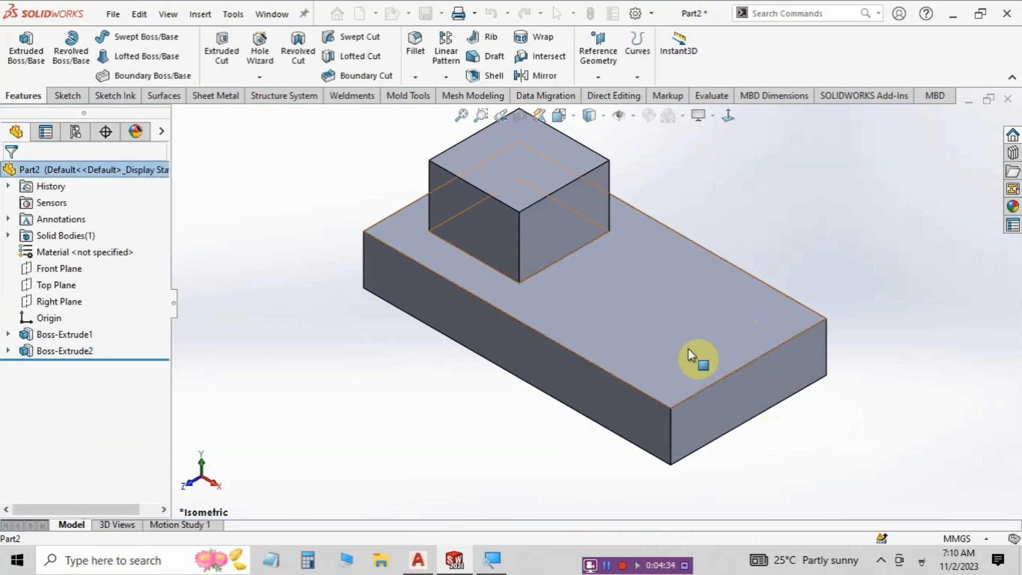
left_click(688, 348)
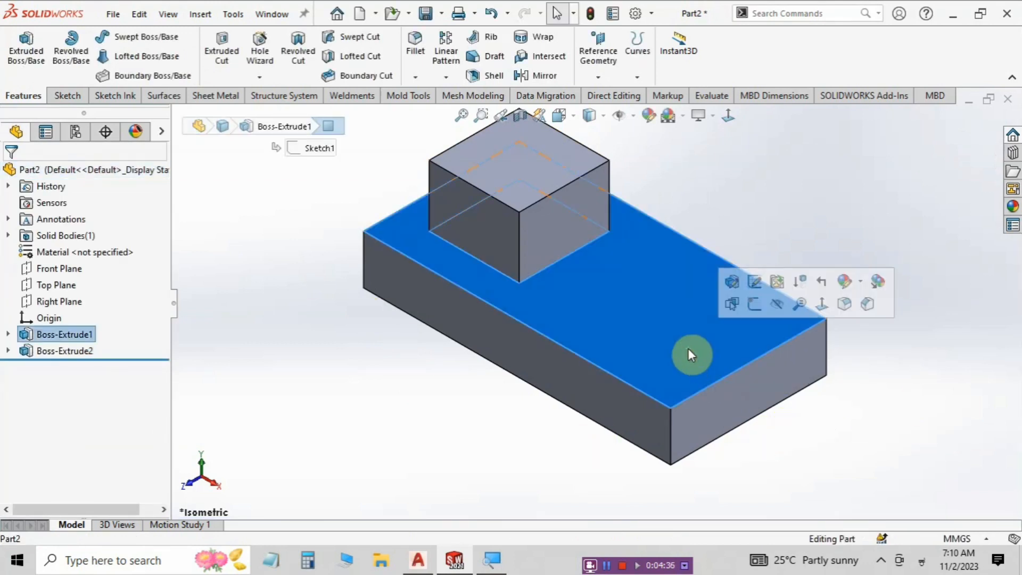
left_click(761, 307)
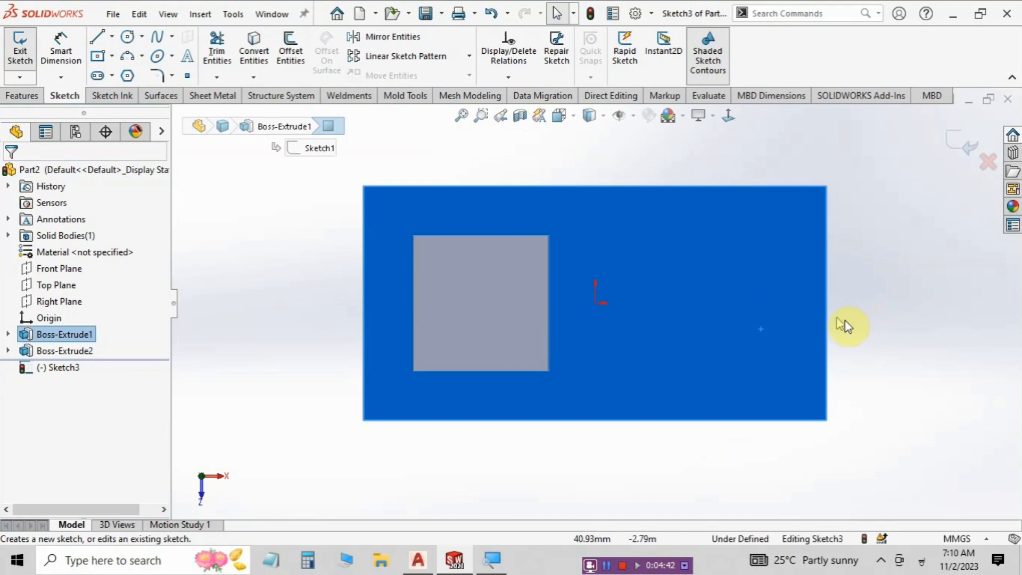
Sketch a center rectangle about 23 mm wide on the base block's top face, beside the boss and centred level with the origin.
left_click(893, 285)
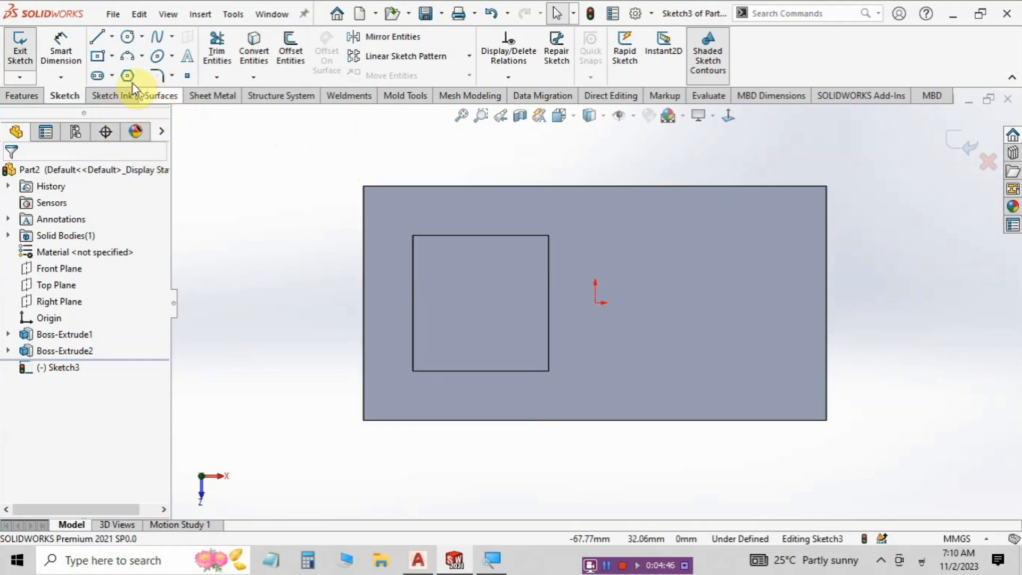
left_click(112, 56)
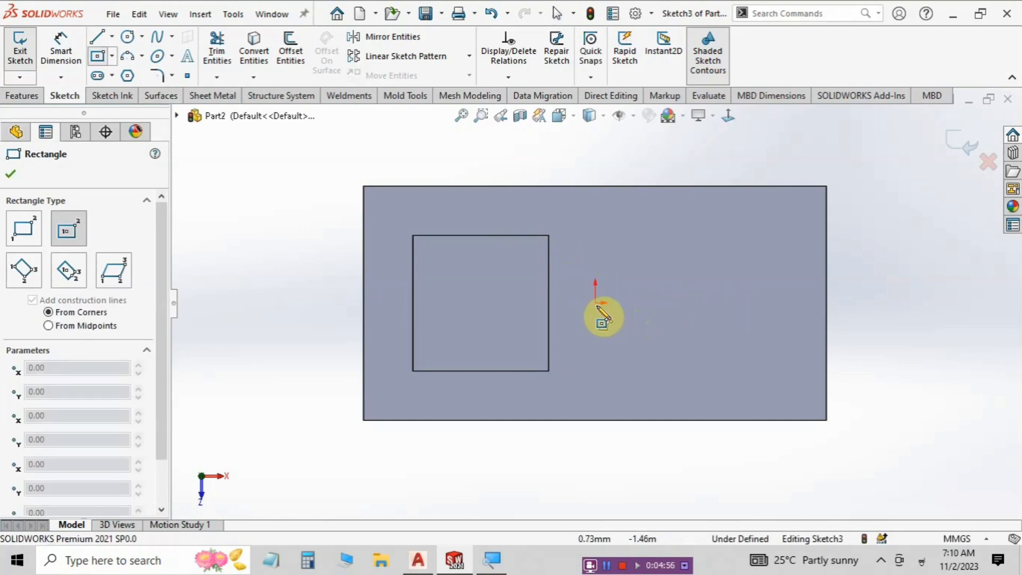
left_click(704, 303)
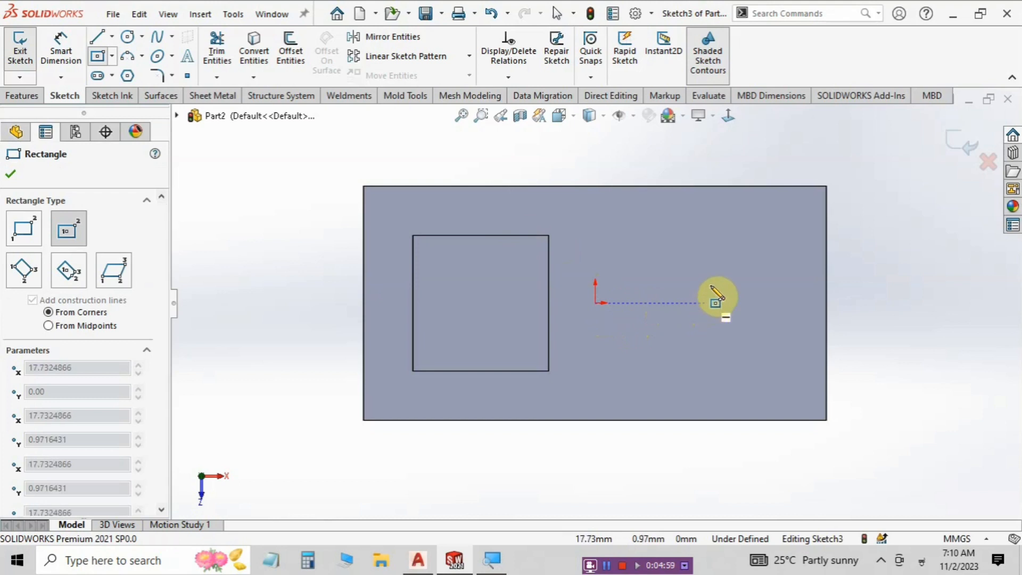
left_click(774, 257)
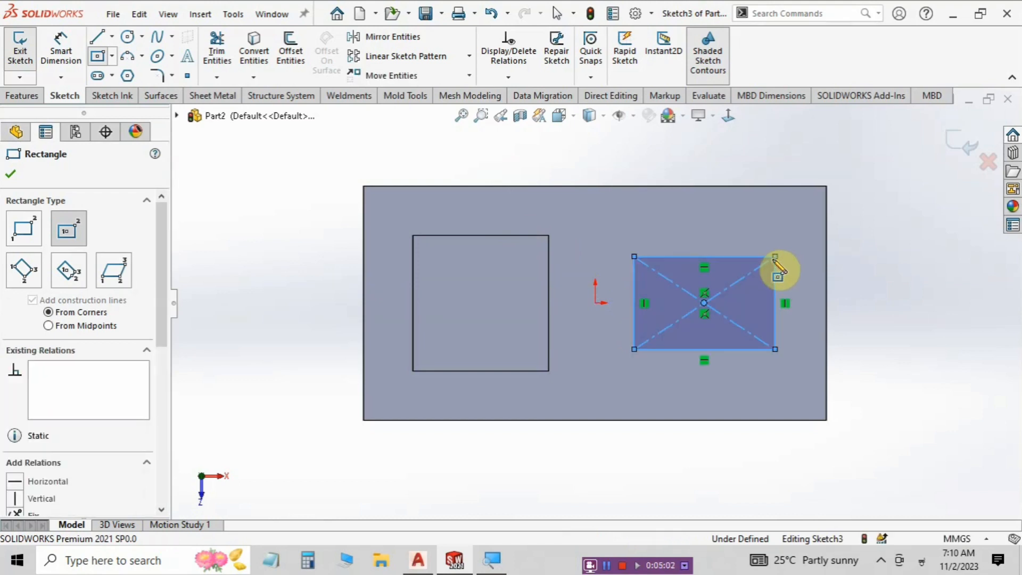
left_click(8, 174)
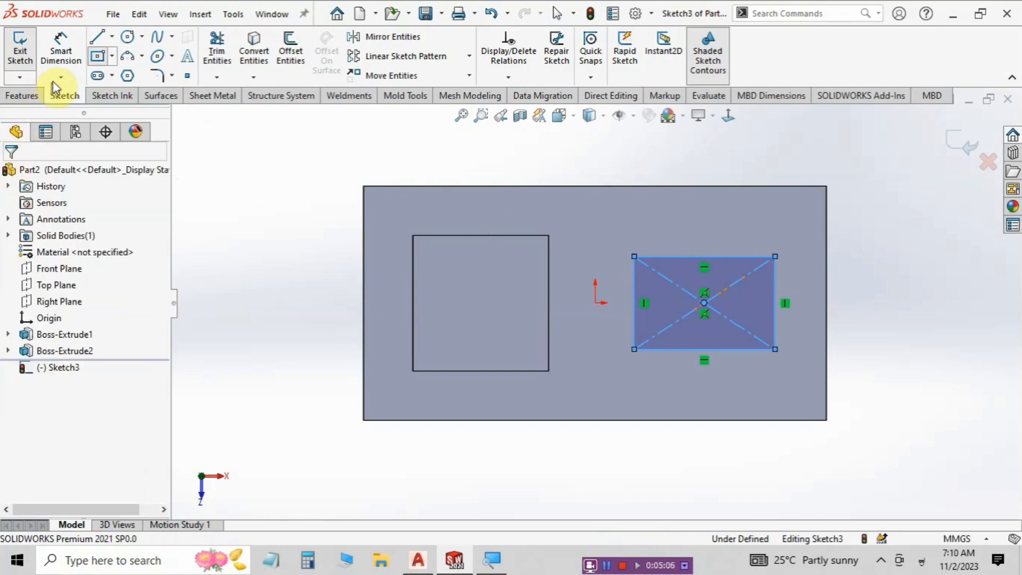
Dimension the new rectangle to 22 mm wide and 16 mm high.
left_click(61, 45)
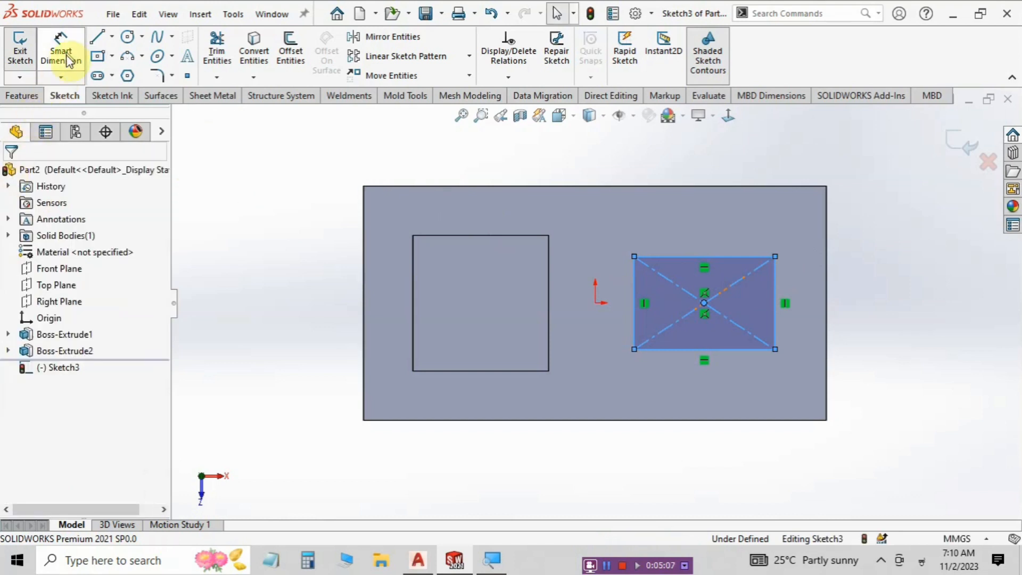
left_click(748, 254)
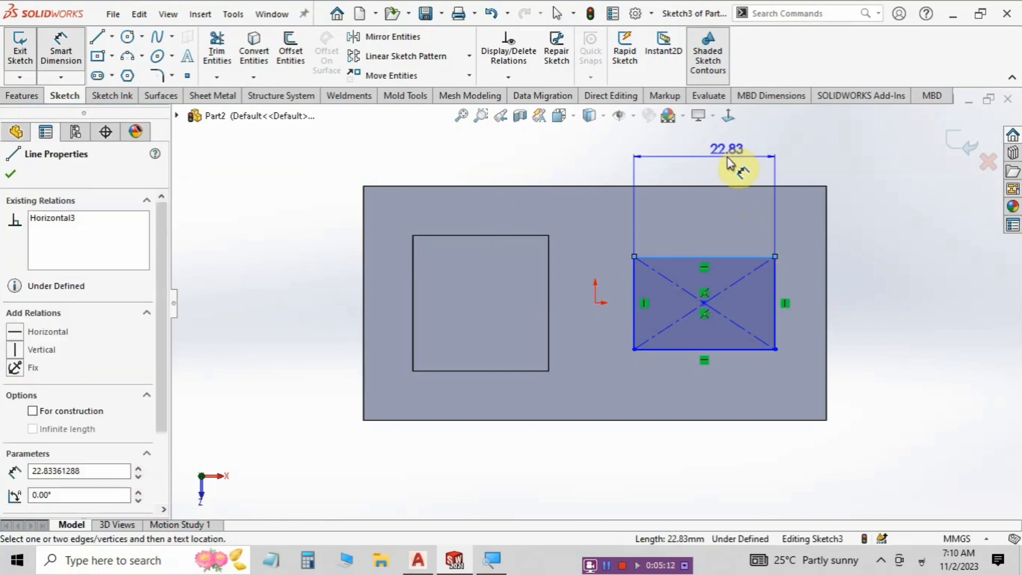
left_click(728, 163)
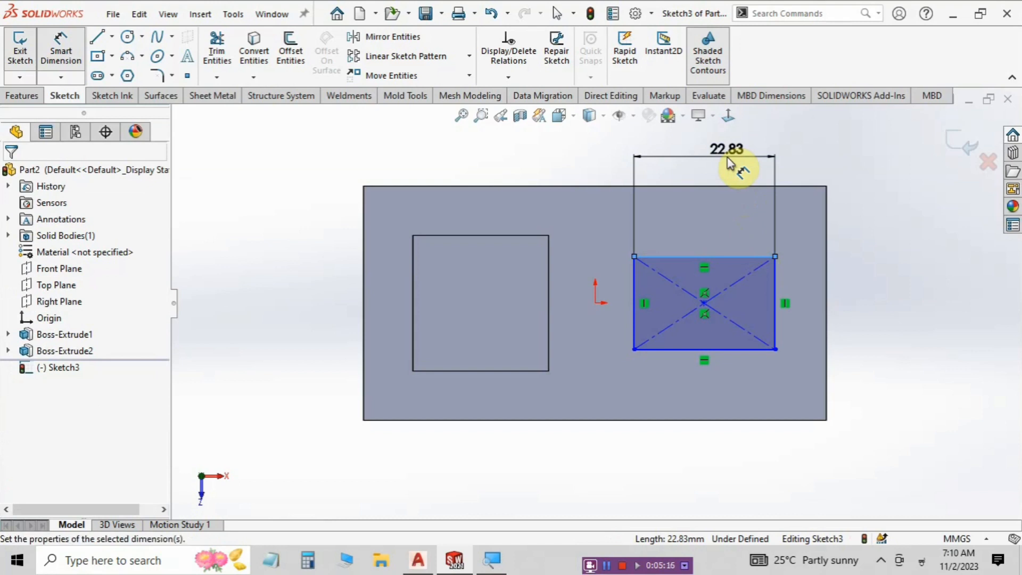
double_click(728, 163)
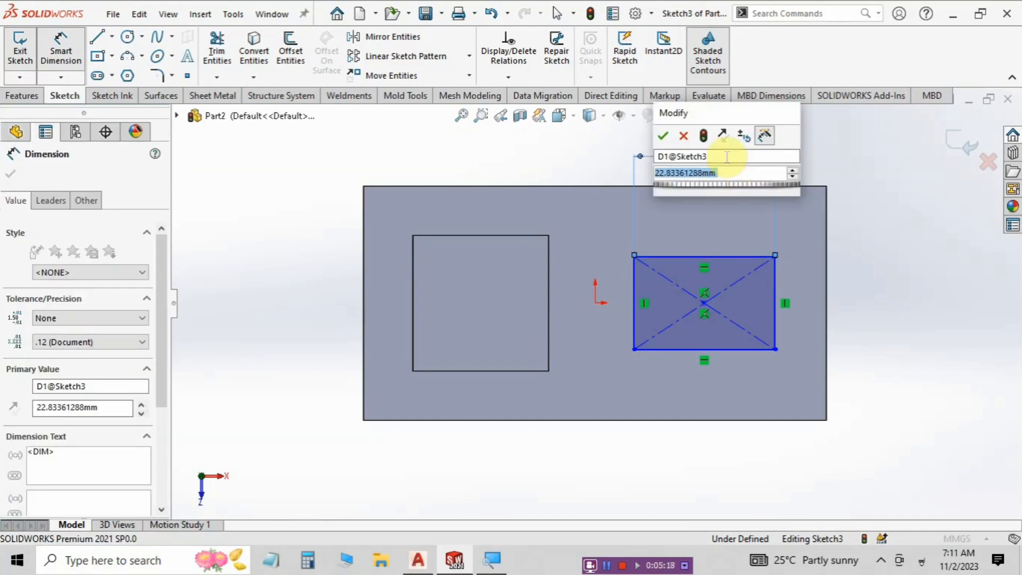
type("22")
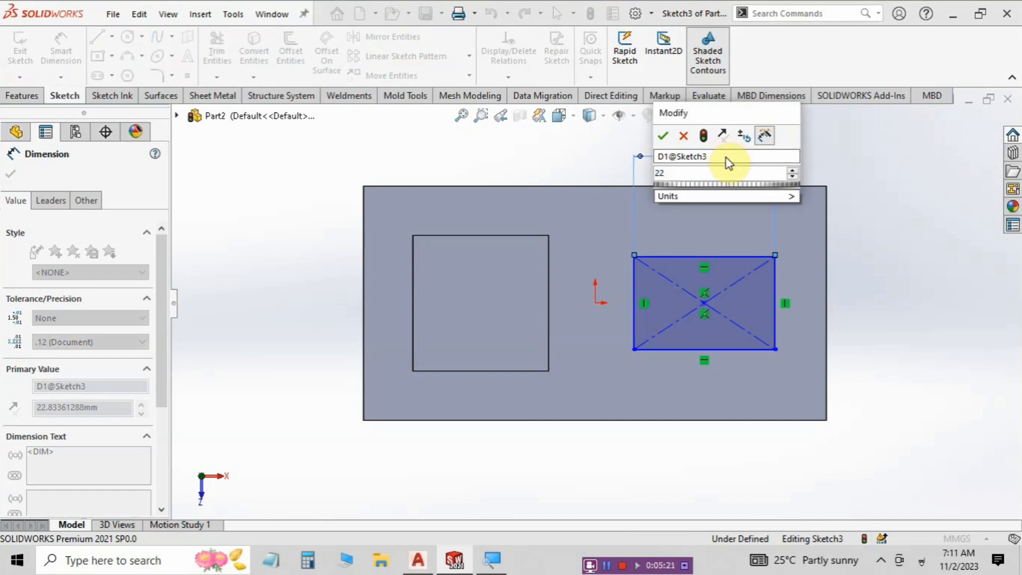
key("Return")
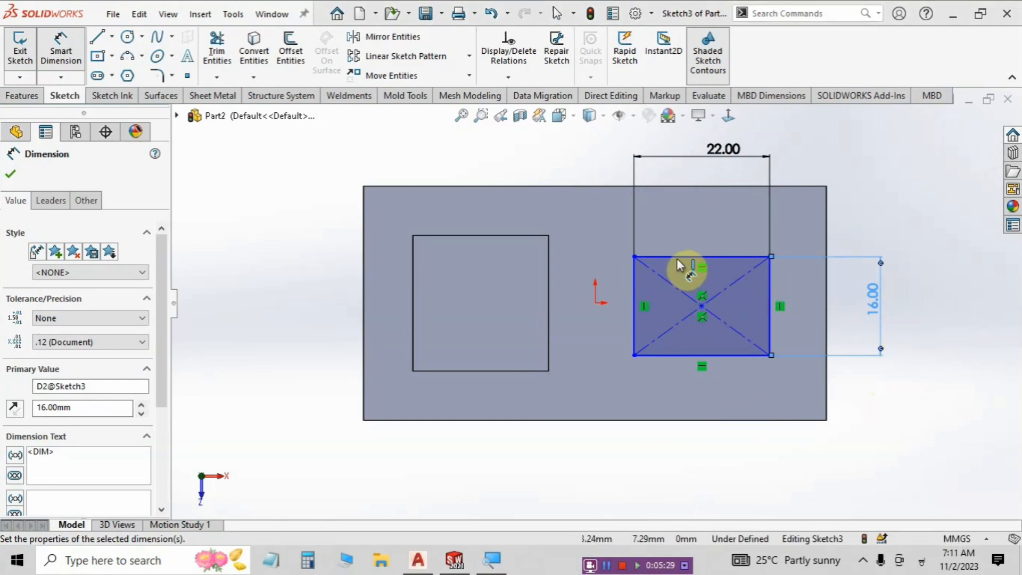
Dimension the vertical distance from the origin to the rectangle's upper edge and set it to 8 mm.
left_click(597, 303)
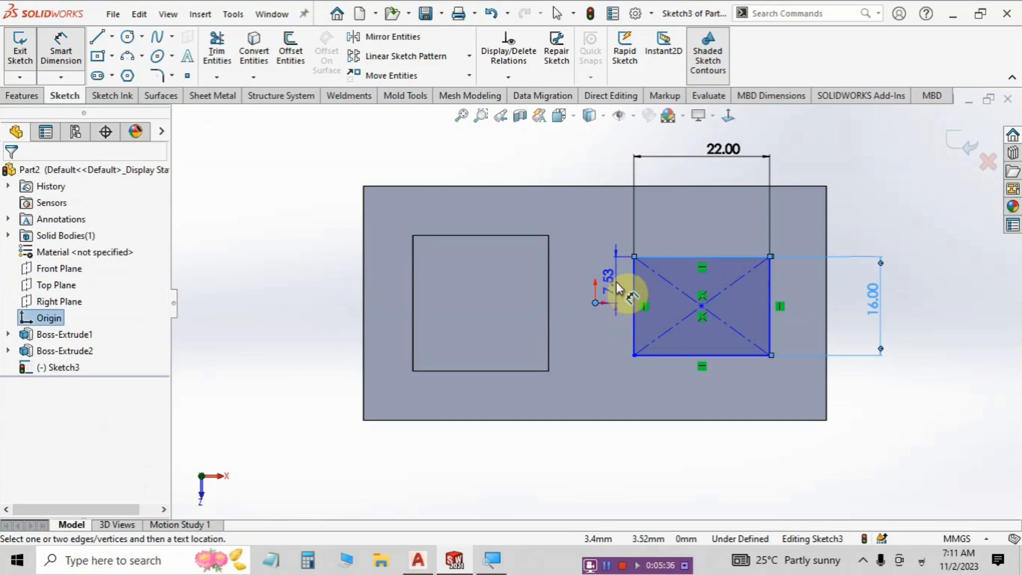
left_click(618, 288)
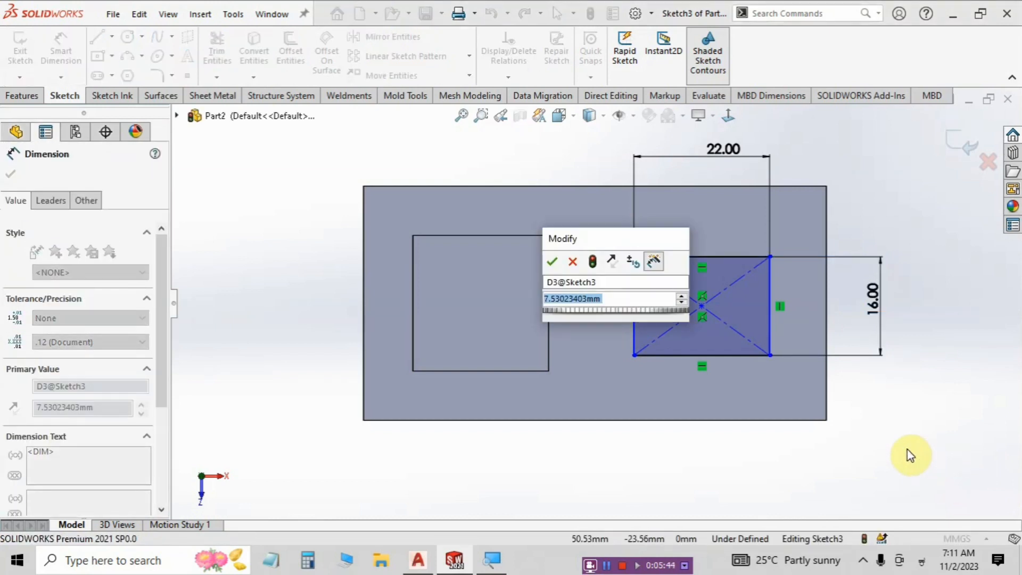
type("8")
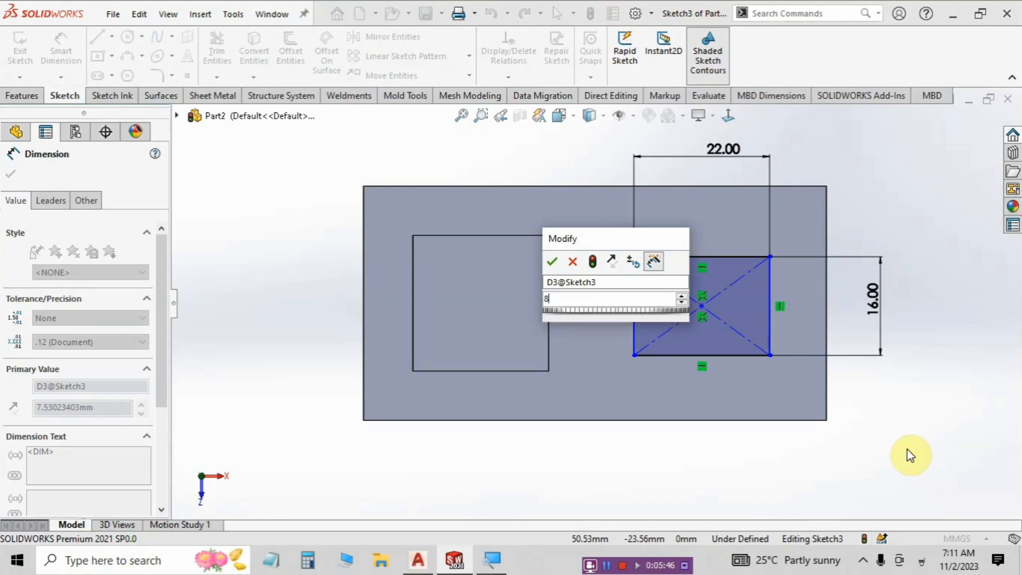
key("Return")
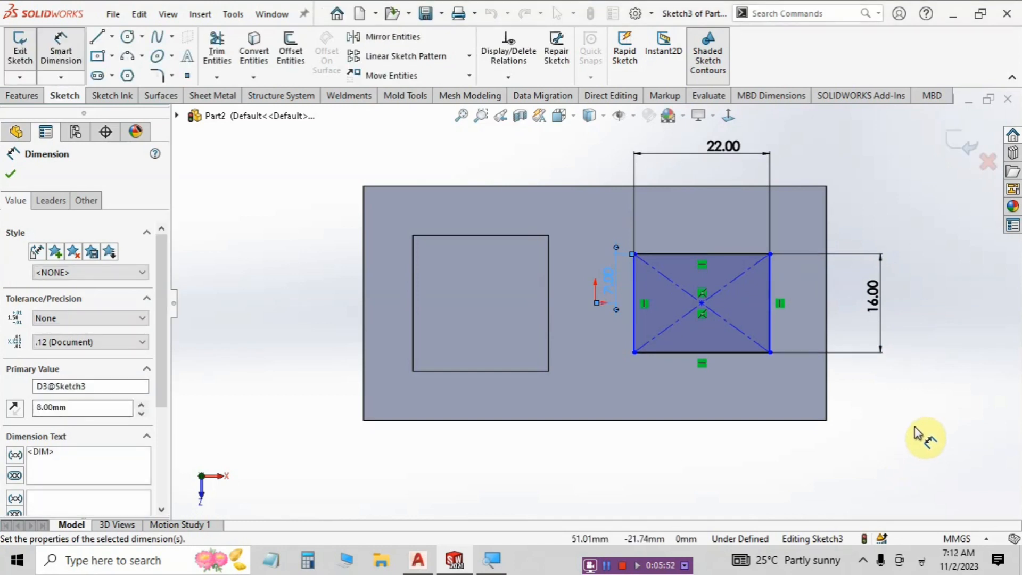
key("Escape")
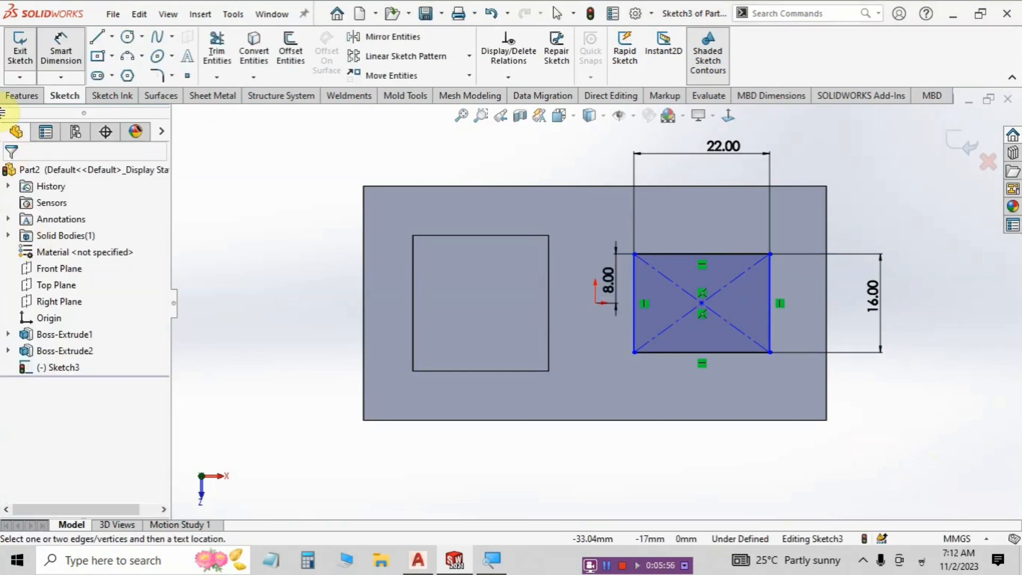
Cut the 22 × 16 mm rectangle through the base block with an Extruded Cut set to Through All.
left_click(14, 98)
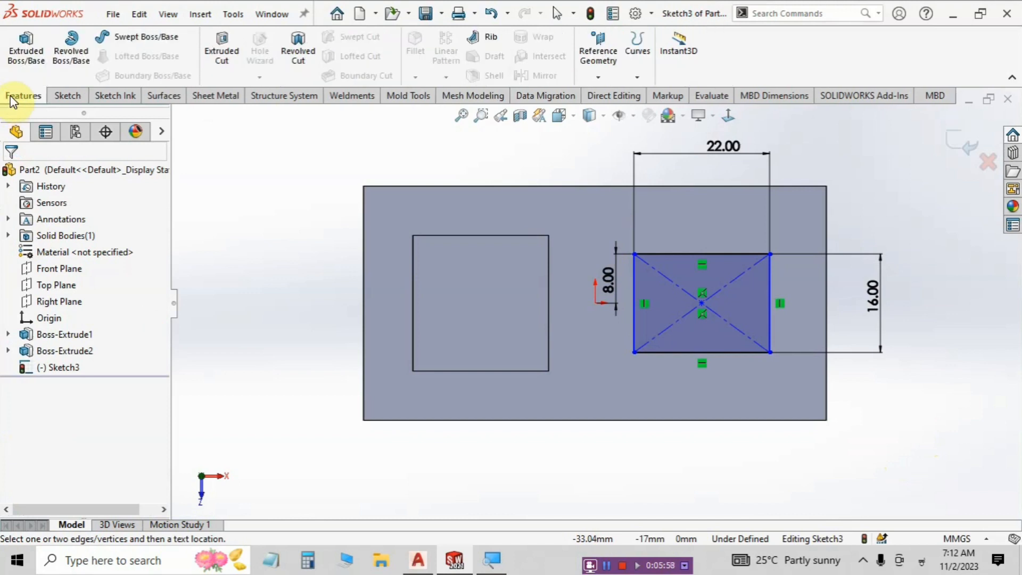
left_click(225, 49)
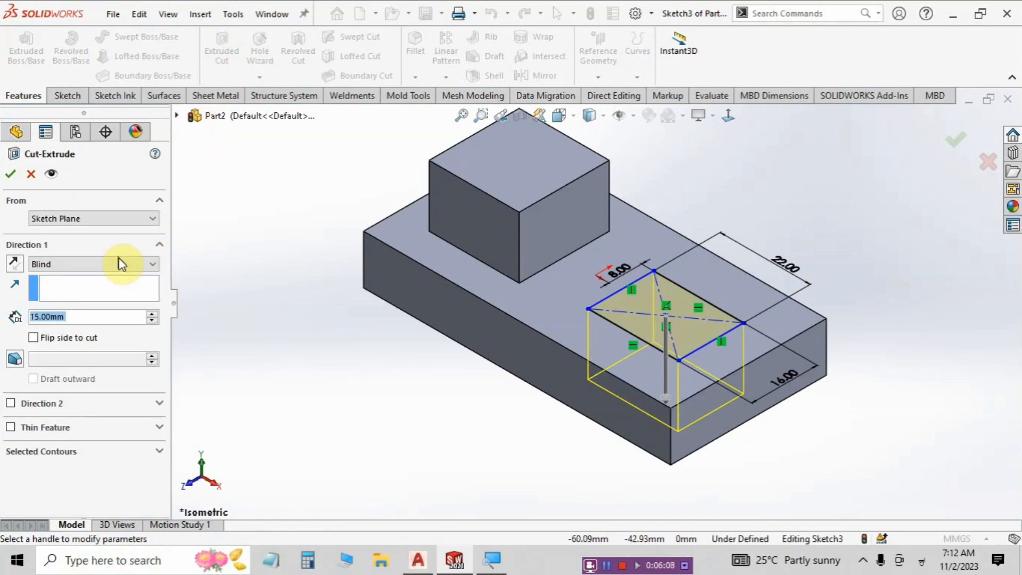
left_click(89, 266)
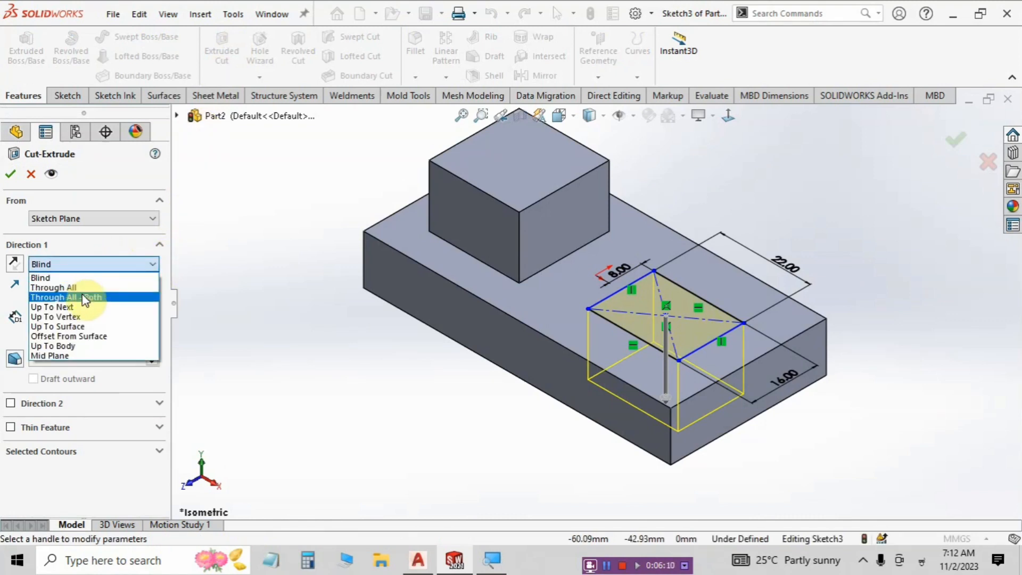
left_click(79, 287)
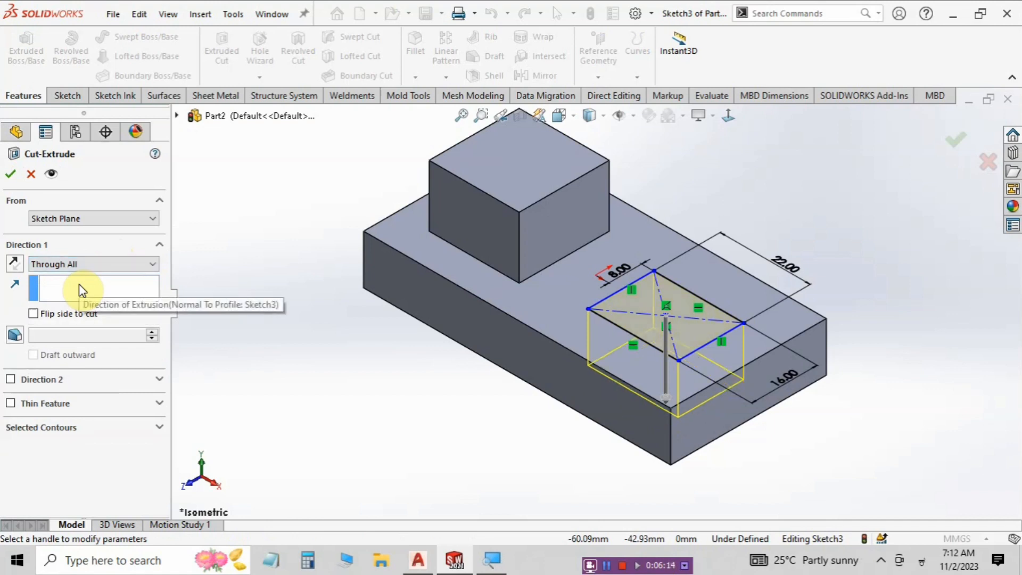
left_click(10, 173)
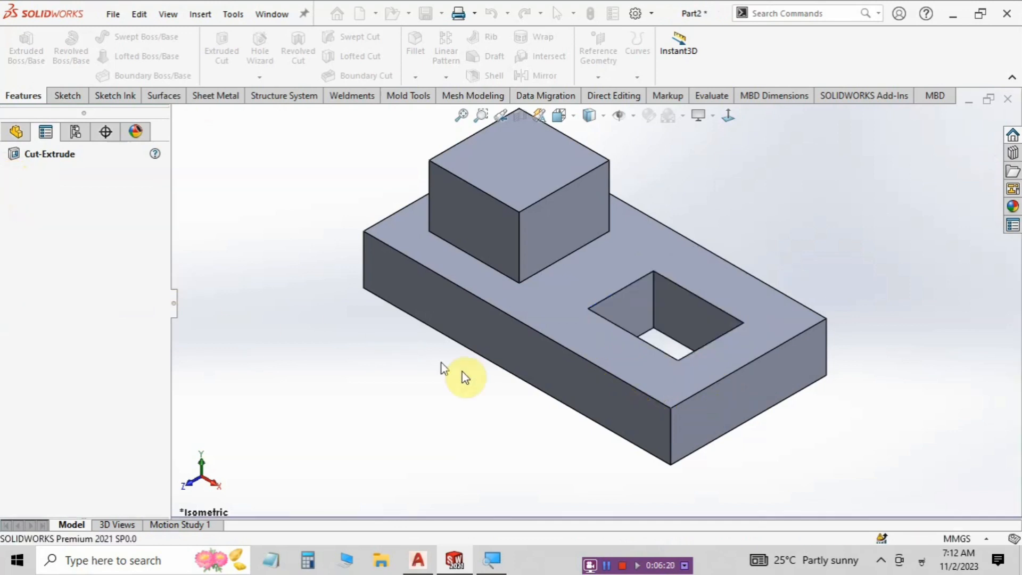
left_click(921, 473)
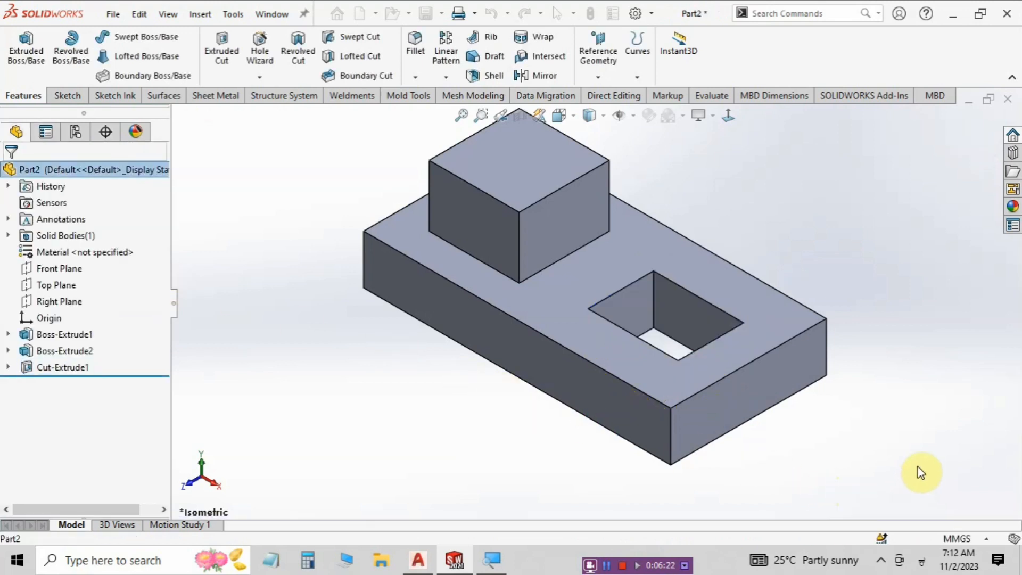
Chamfer the base block's rear vertical corner edge at the pocket end with a symmetric 11 mm distance.
left_click(672, 436)
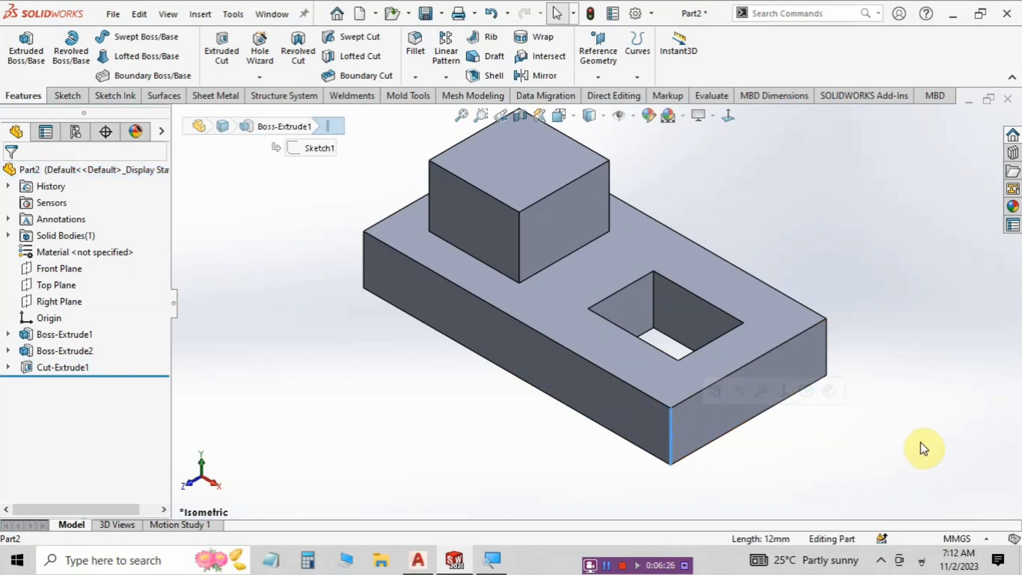
middle_click_drag(893, 466, 707, 434)
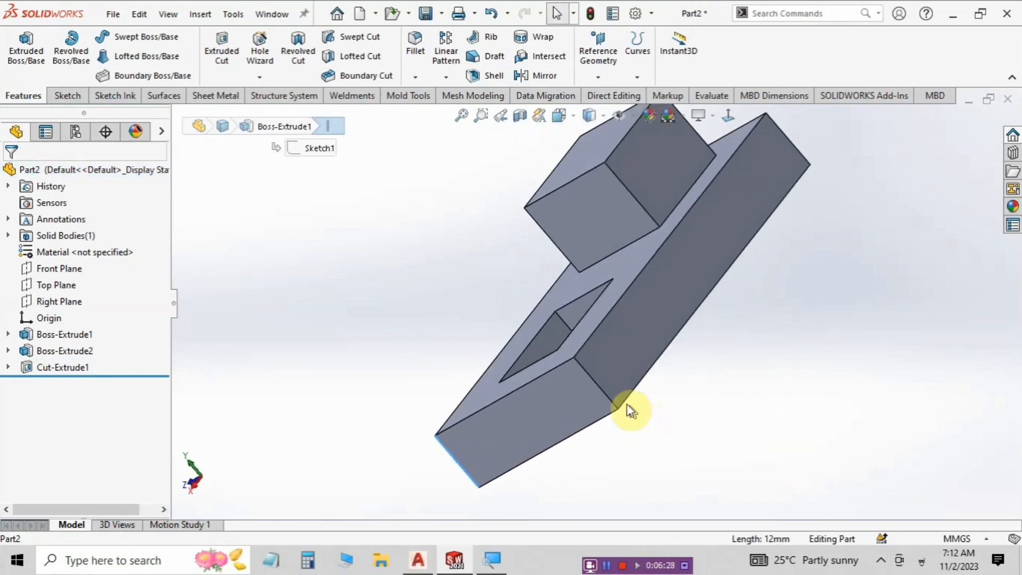
left_click(604, 395)
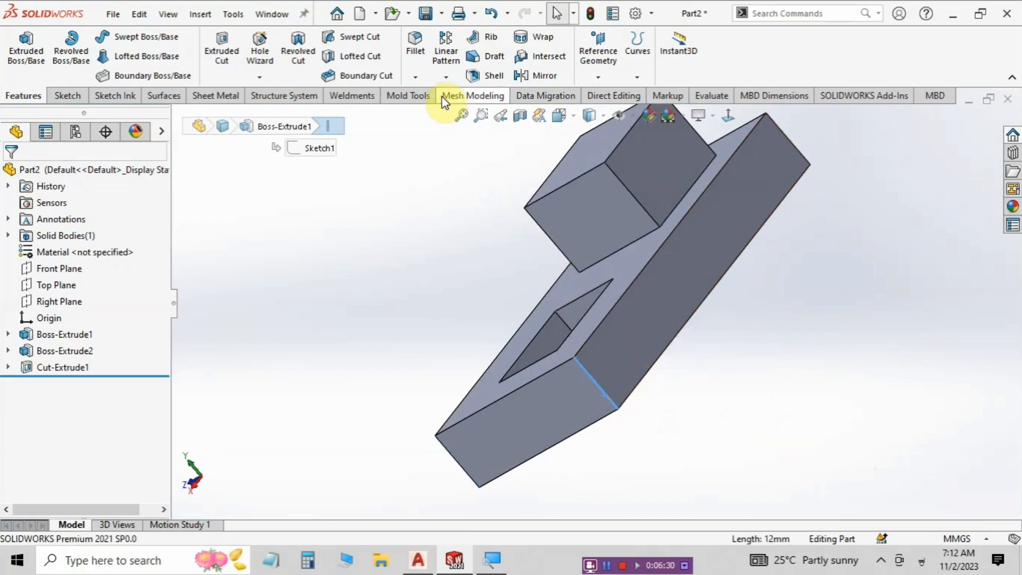
left_click(416, 78)
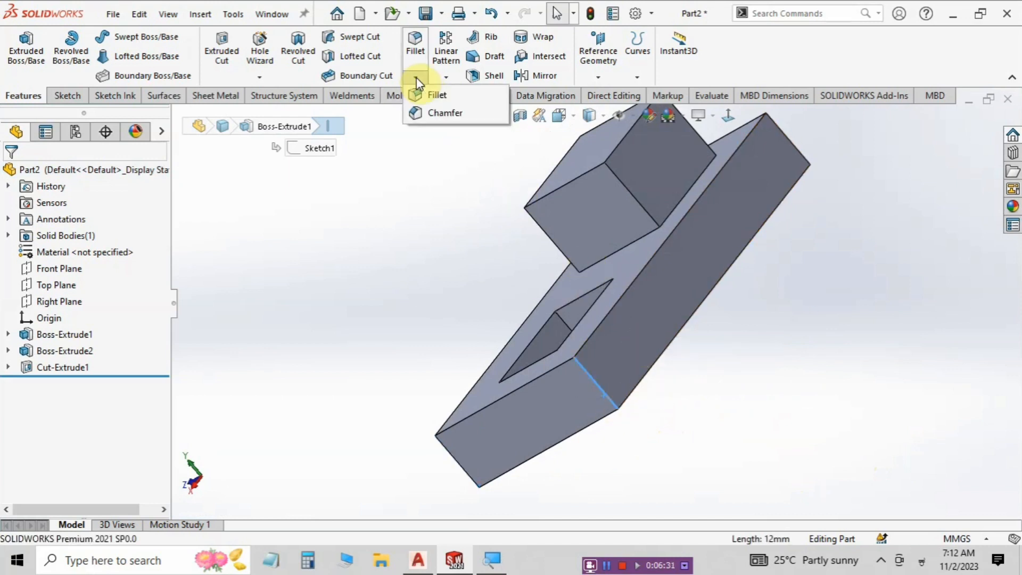
left_click(434, 113)
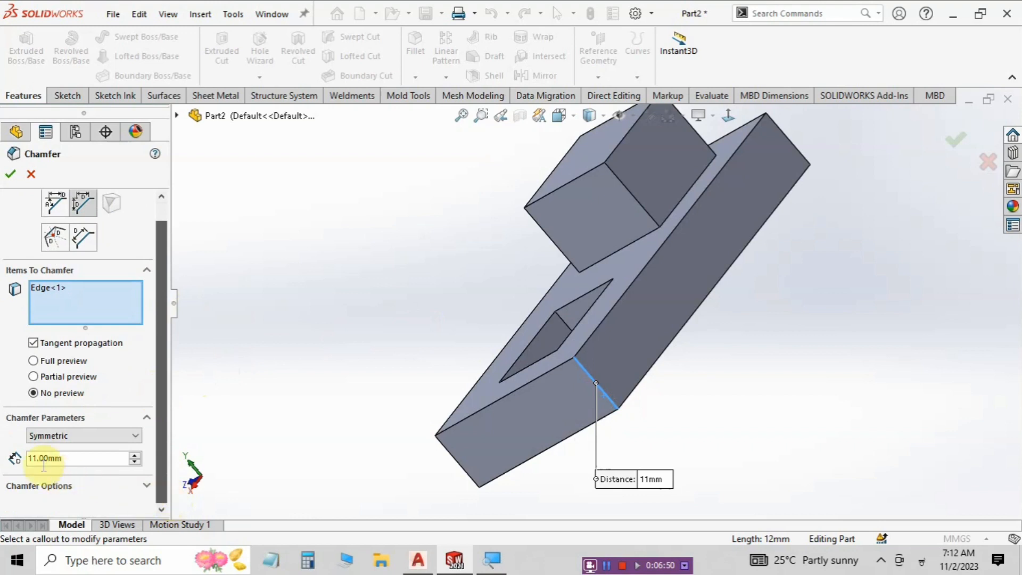
left_click(86, 458)
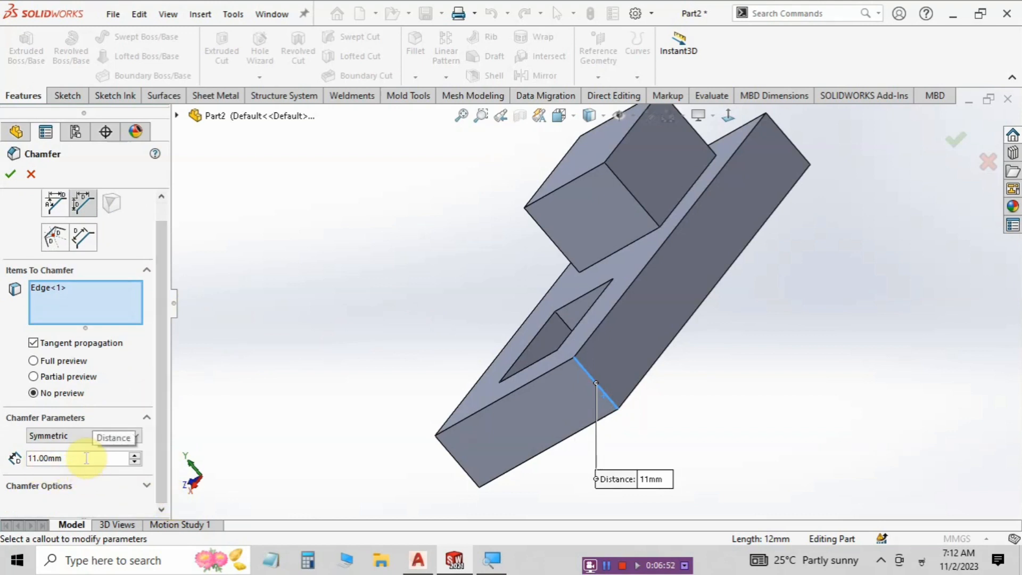
left_click(9, 176)
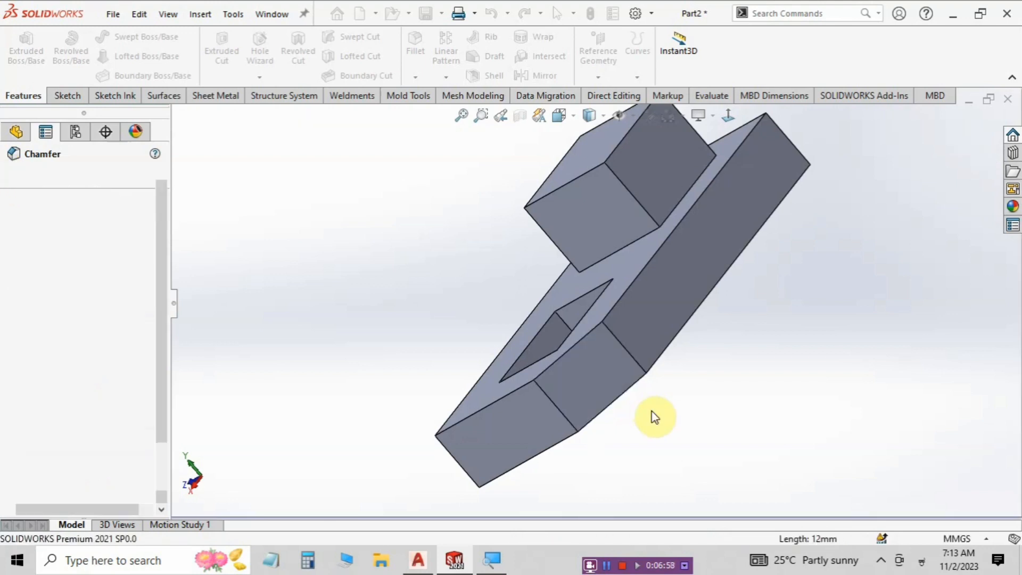
Return to the isometric view and chamfer the front vertical corner edge at the pocket end with a symmetric 11 mm offset.
left_click(574, 120)
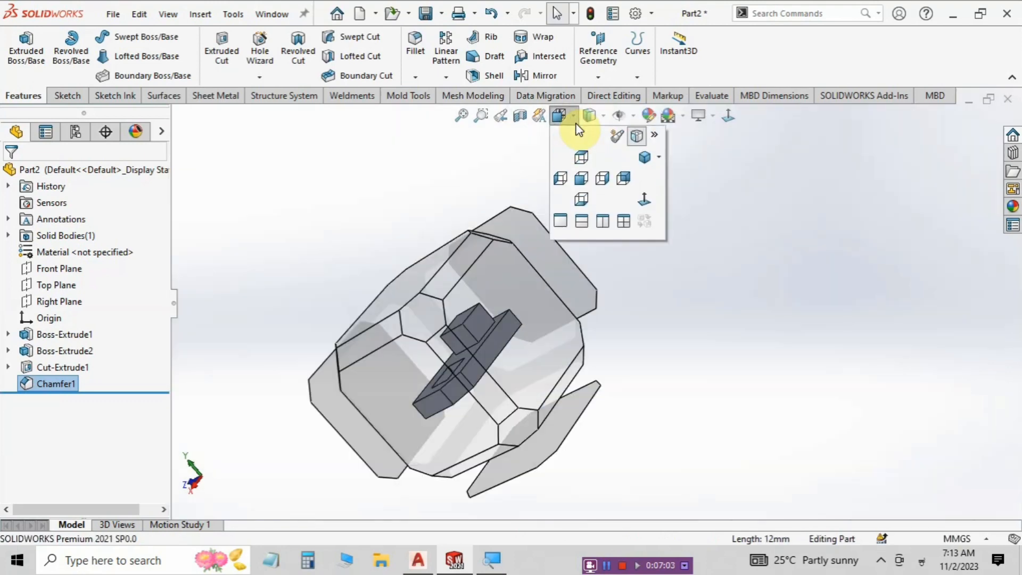
left_click(645, 159)
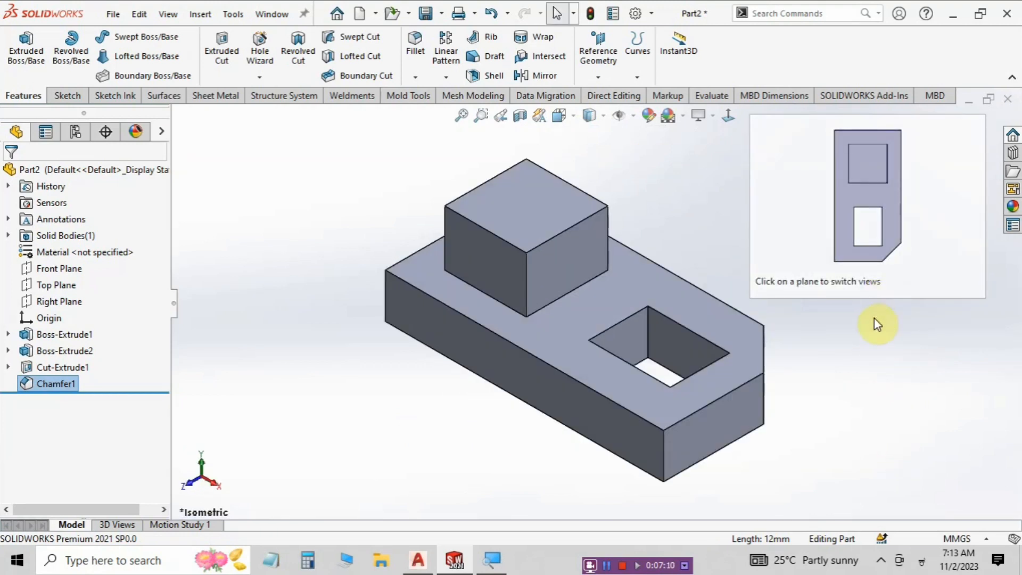
left_click(665, 446)
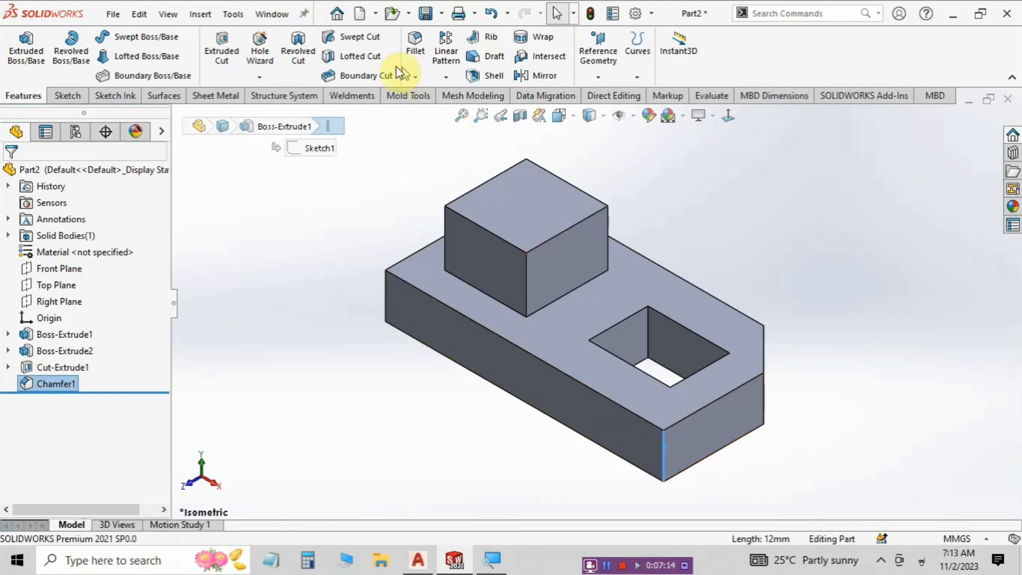
left_click(417, 78)
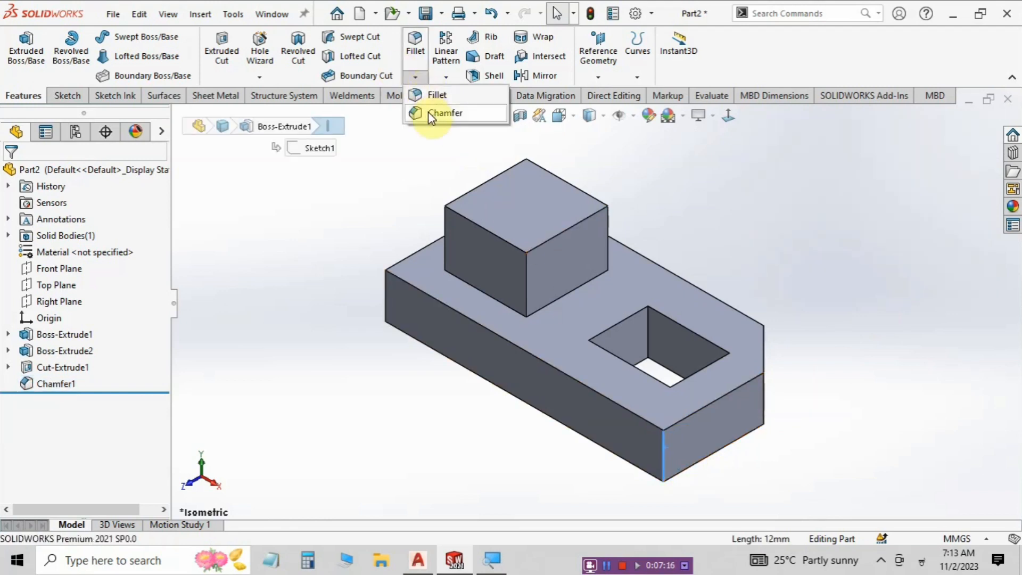
left_click(436, 112)
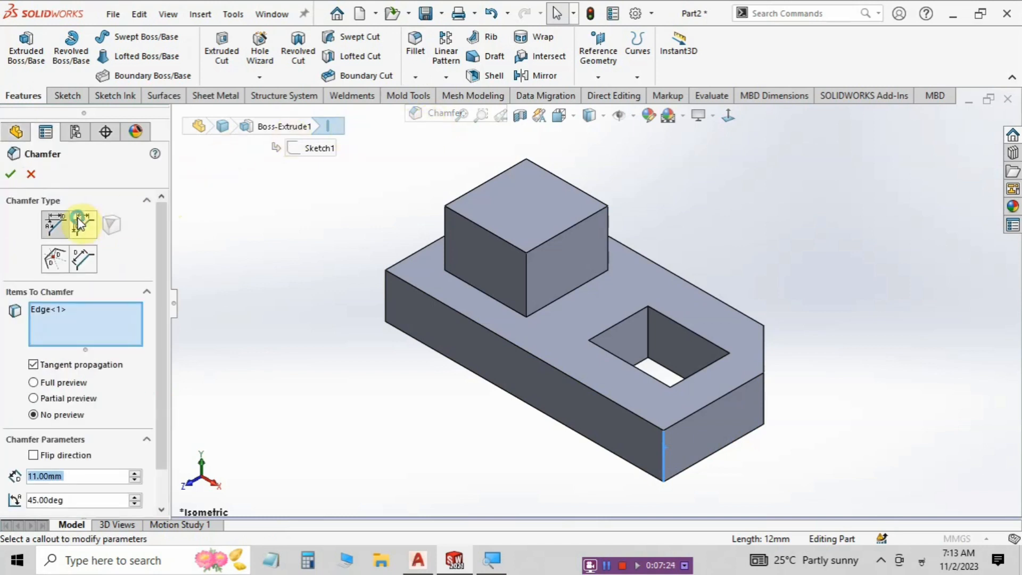
left_click(80, 222)
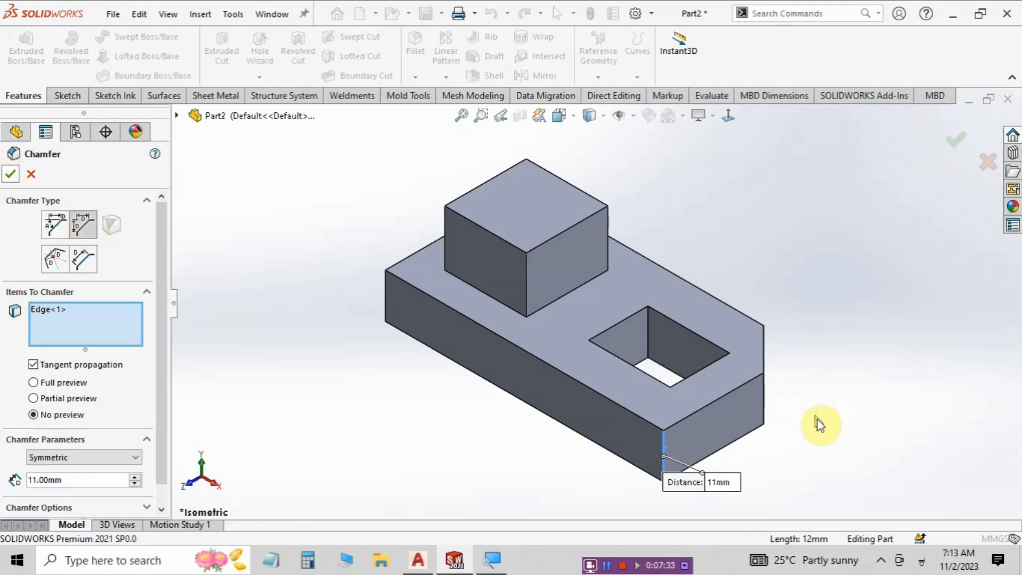
right_click(845, 472)
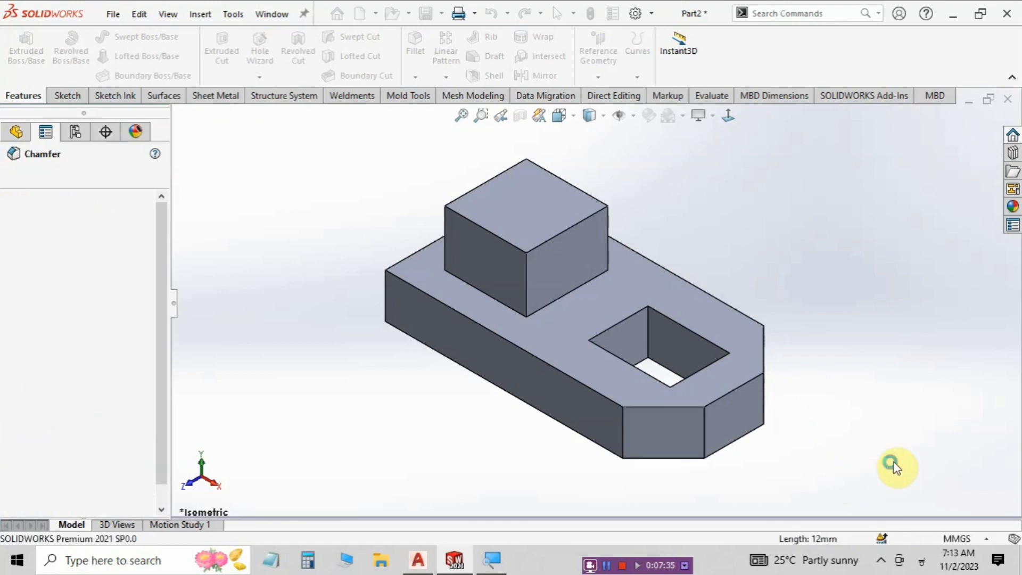